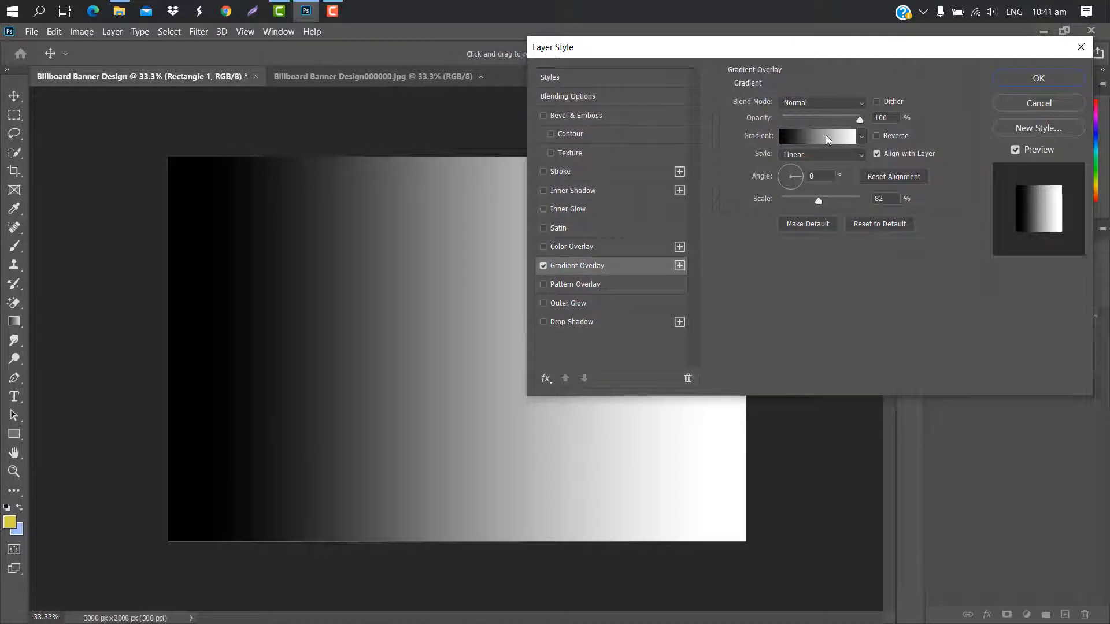
# Set the black starting stop of the Gradient Overlay's gradient to color d4fe9c.
pyautogui.click(828, 139)
pyautogui.doubleClick(714, 334)
pyautogui.write('d4fe9c')
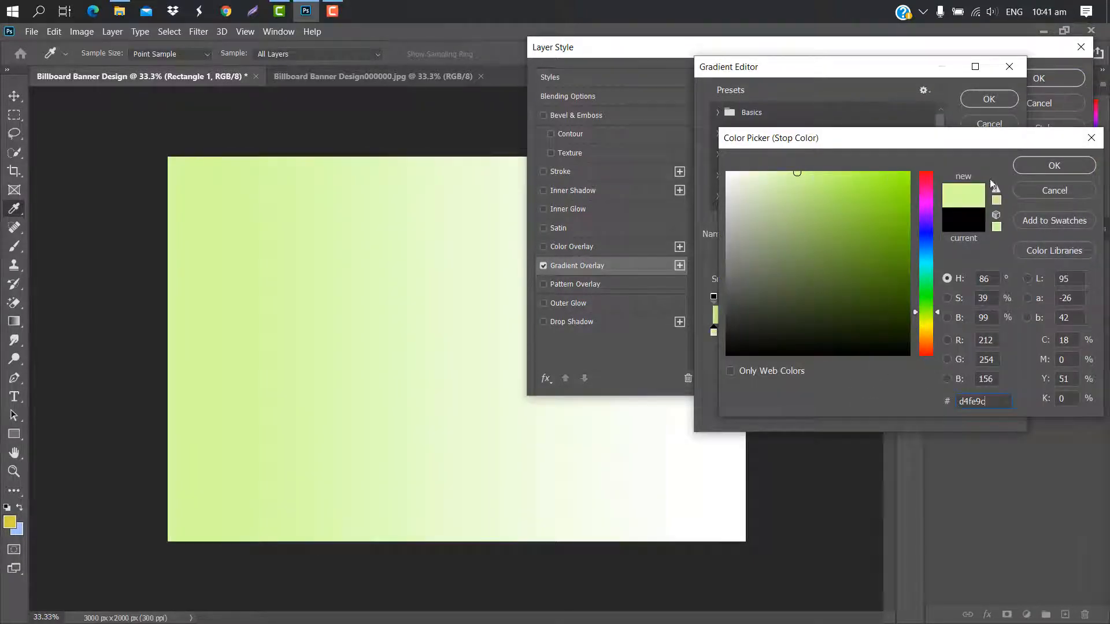
pyautogui.click(1045, 166)
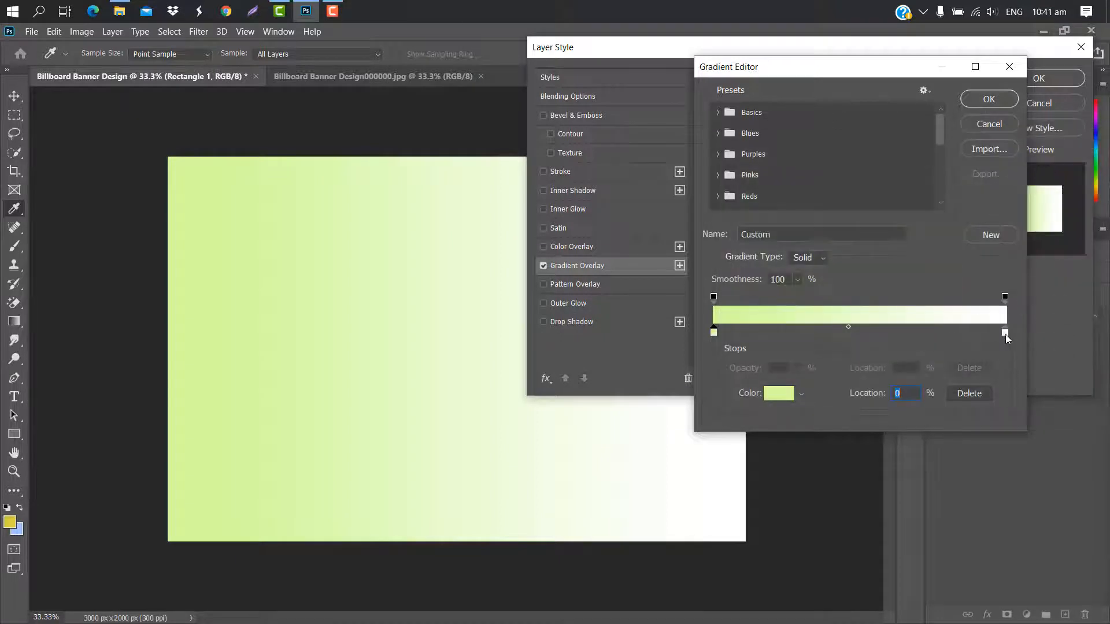
# Recolor the gradient's white end stop, starting from febbcc and picking a more saturated pink of the same hue.
pyautogui.doubleClick(1004, 332)
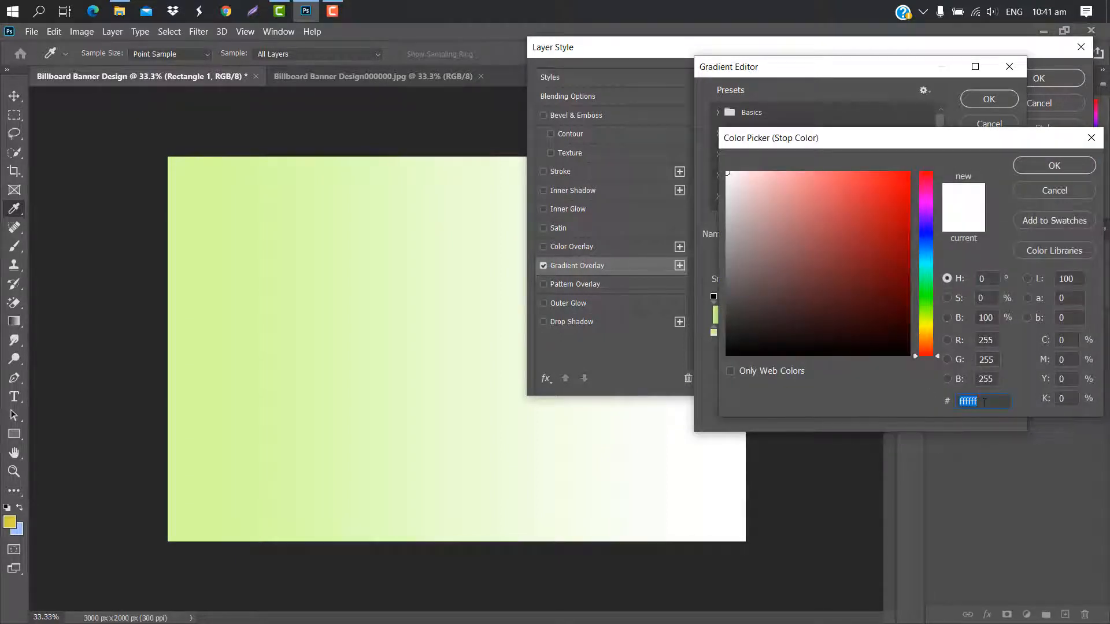
pyautogui.write('febbcc')
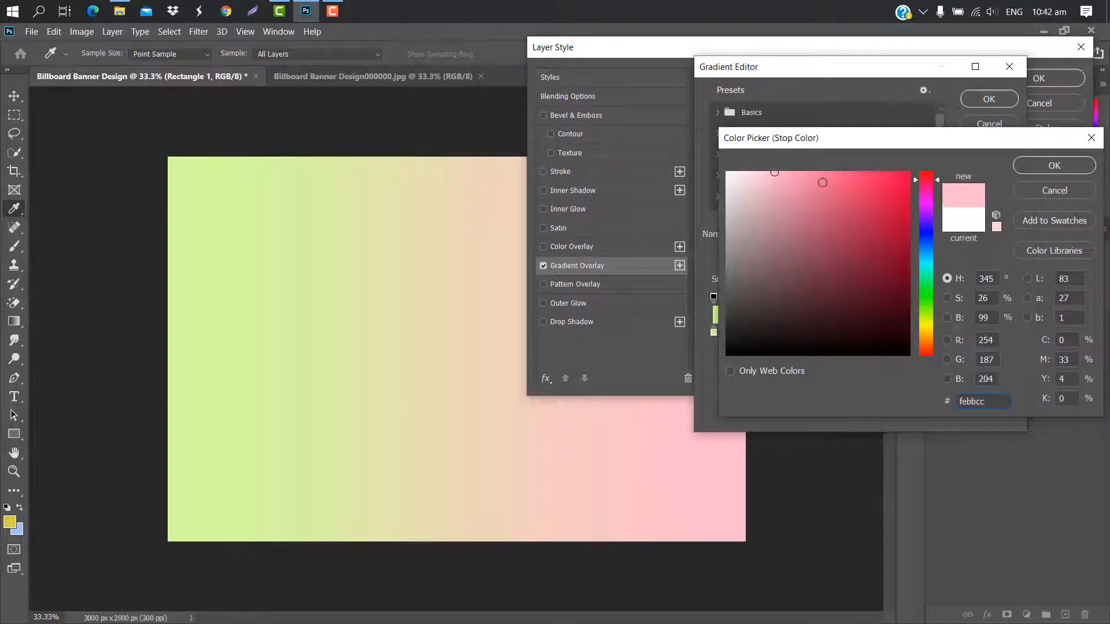
pyautogui.click(815, 177)
pyautogui.click(1034, 167)
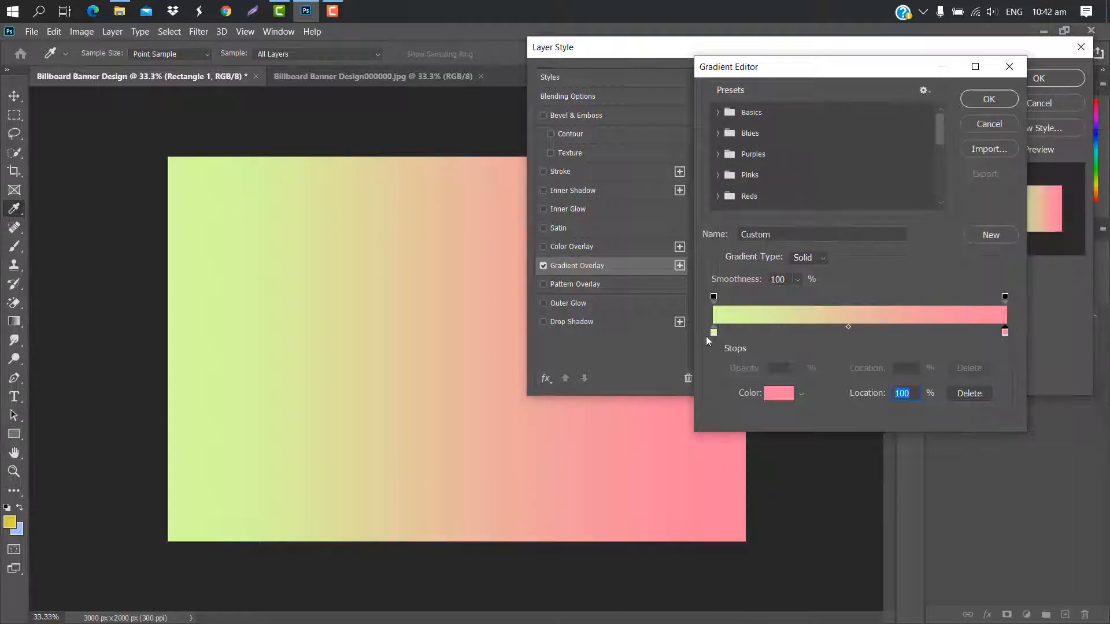
# Move the green gradient stop to location 10% and apply the Gradient Overlay with its scale reduced to 66%.
pyautogui.click(713, 334)
pyautogui.moveTo(731, 334); pyautogui.dragTo(750, 332)
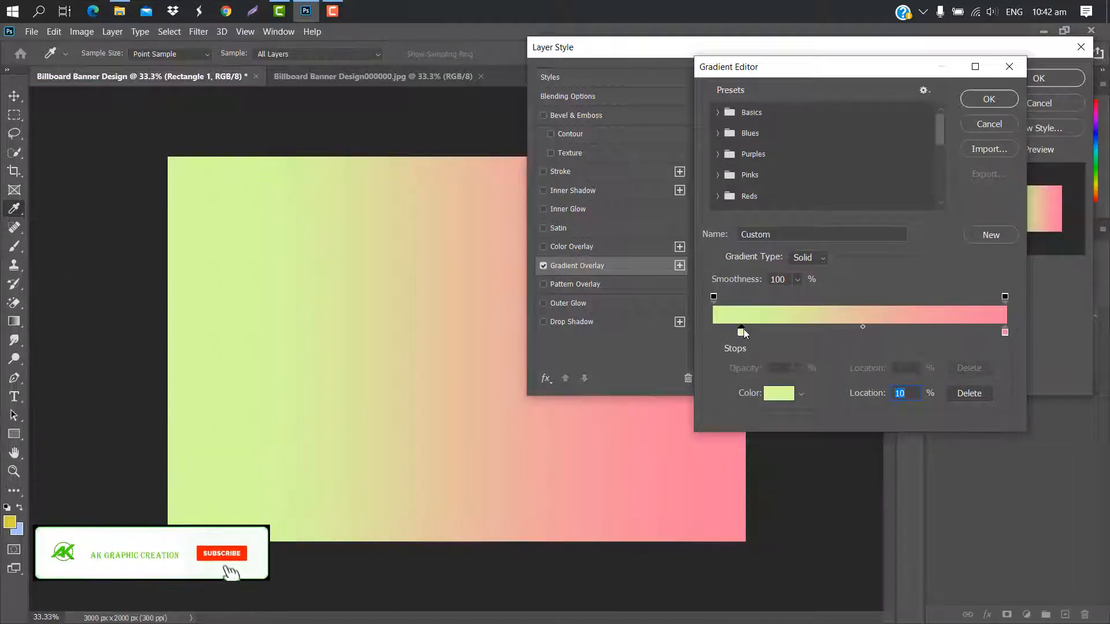
pyautogui.click(980, 102)
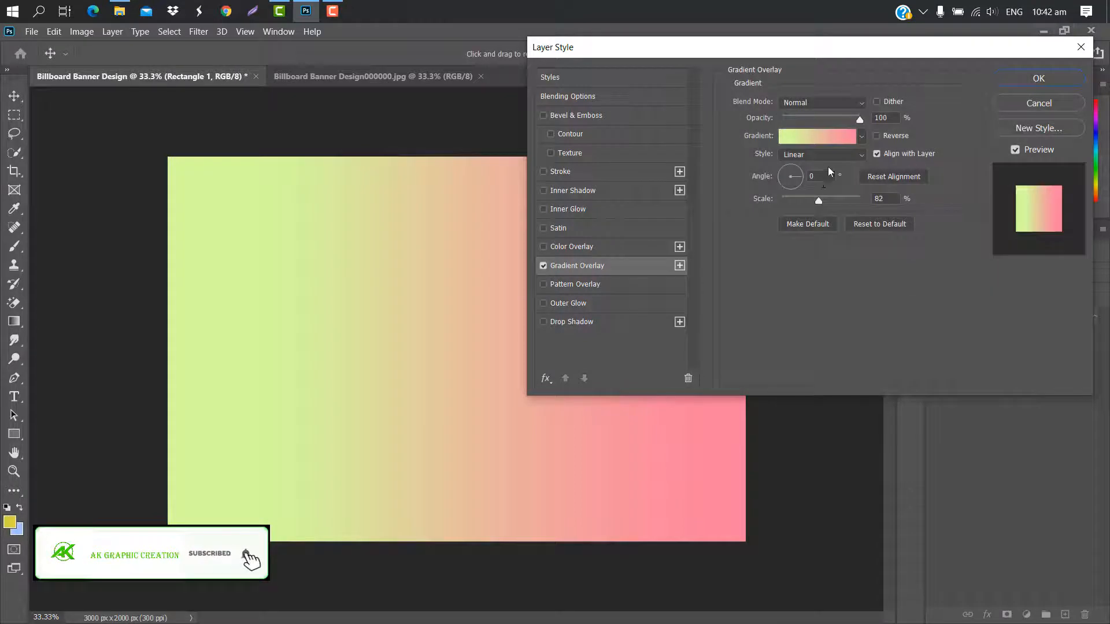
pyautogui.moveTo(819, 199); pyautogui.dragTo(810, 199)
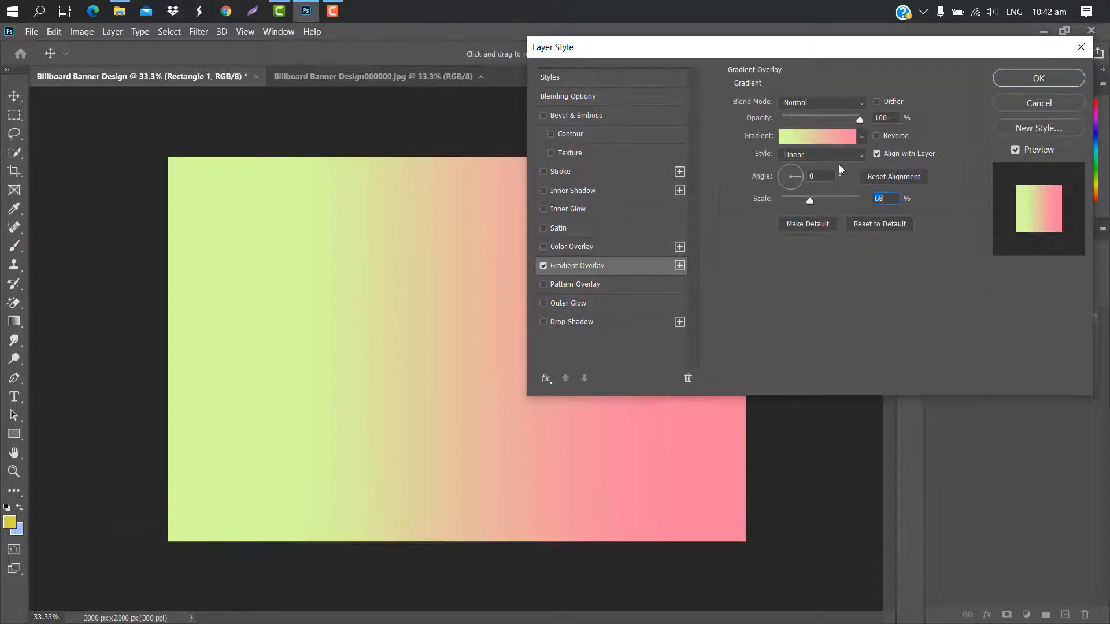
pyautogui.click(1017, 76)
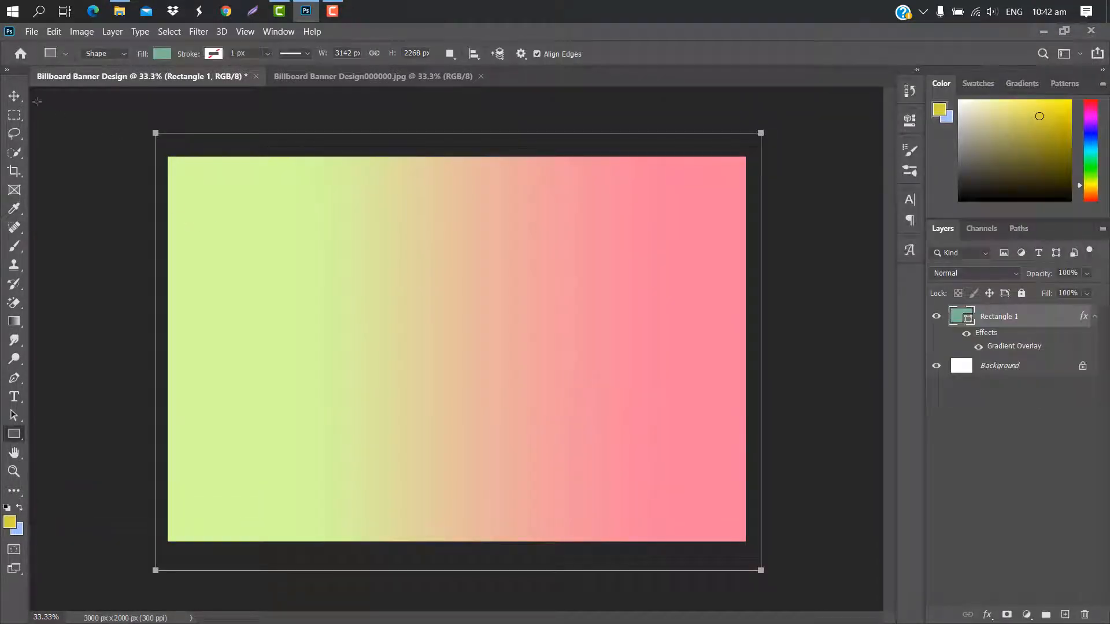
# Place the pngegg strawberry splash image on the banner's pink side, scaled to about 20.9% and rotated about -24.7°.
pyautogui.click(12, 97)
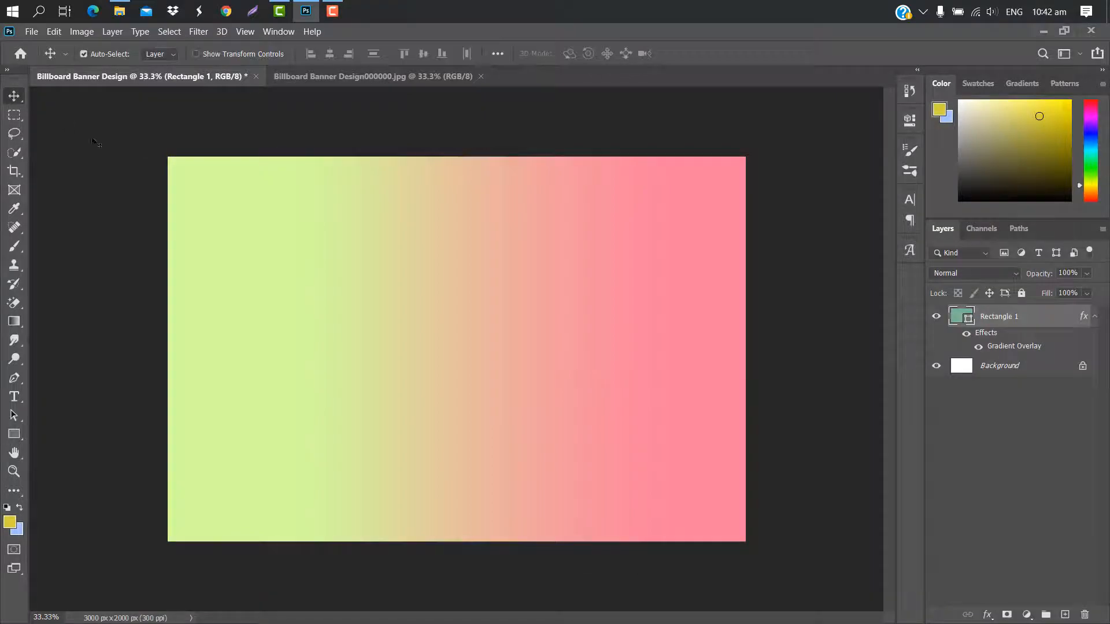
pyautogui.click(119, 10)
pyautogui.moveTo(974, 224); pyautogui.dragTo(565, 366)
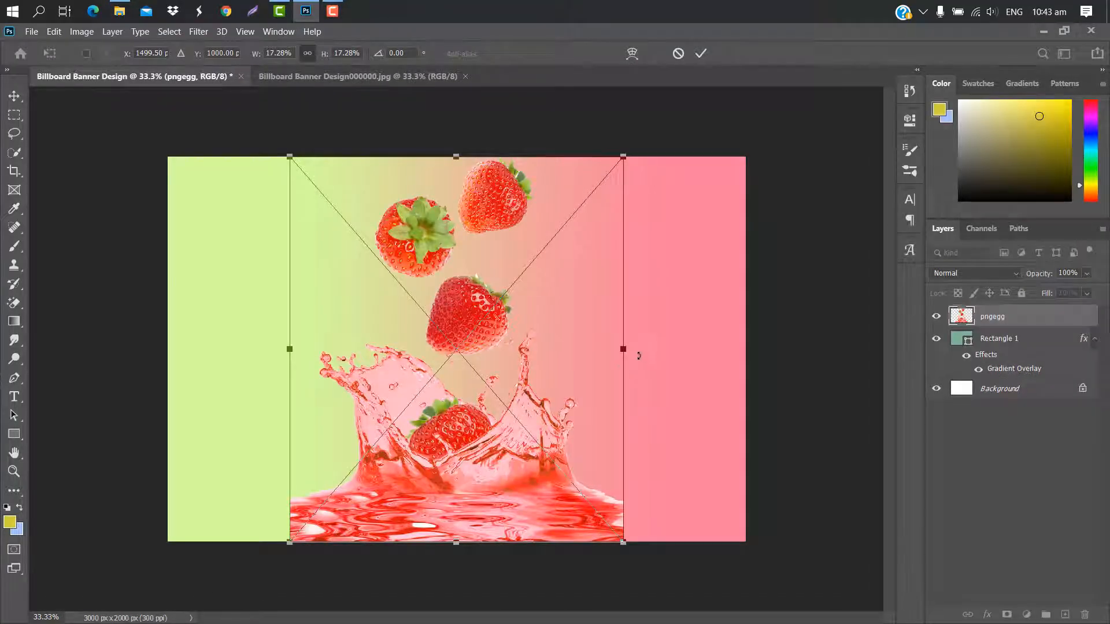
pyautogui.moveTo(629, 351); pyautogui.dragTo(794, 349)
pyautogui.moveTo(832, 298); pyautogui.dragTo(658, 254)
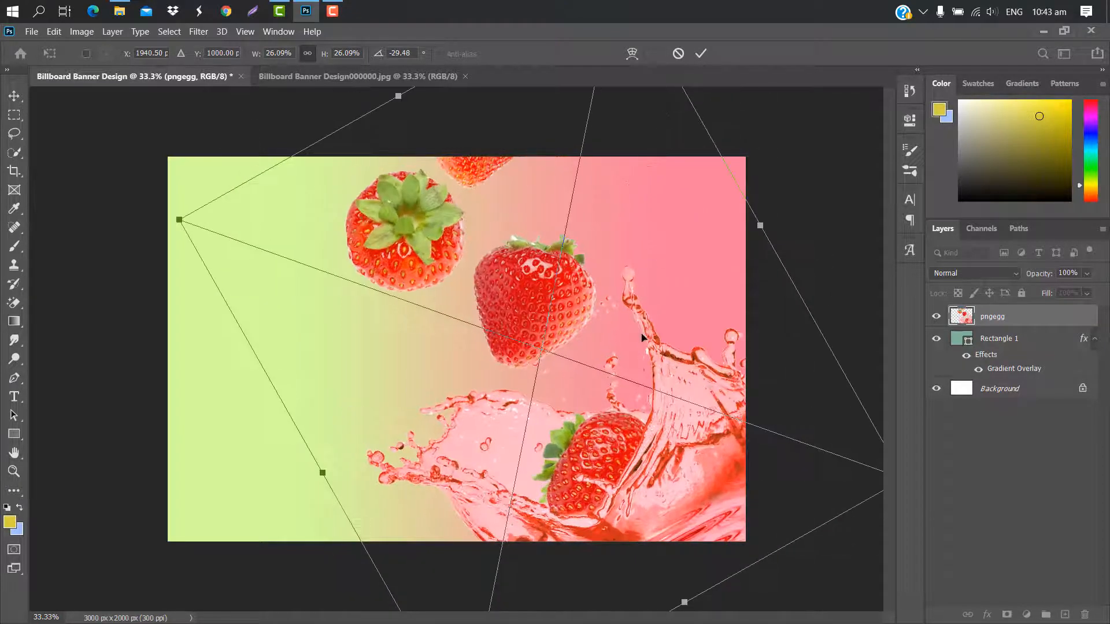
pyautogui.moveTo(641, 334)
pyautogui.mouseDown()
pyautogui.moveTo(665, 333)
pyautogui.moveTo(652, 316)
pyautogui.mouseUp()
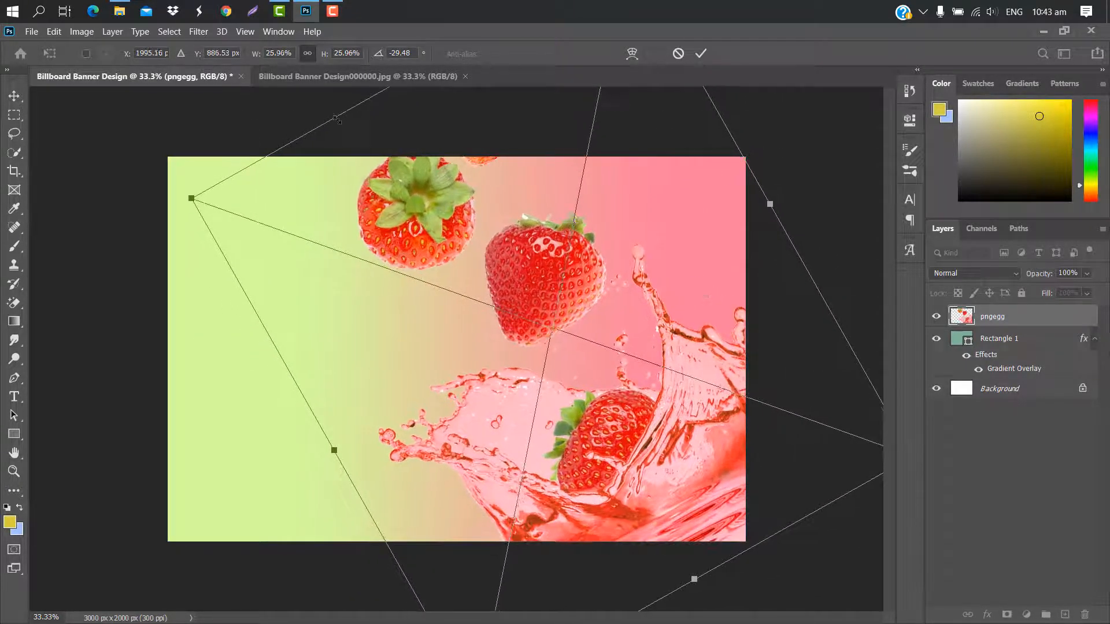
pyautogui.moveTo(340, 113); pyautogui.dragTo(387, 196)
pyautogui.moveTo(788, 182); pyautogui.dragTo(802, 200)
pyautogui.moveTo(641, 260); pyautogui.dragTo(667, 243)
pyautogui.moveTo(536, 115)
pyautogui.mouseDown()
pyautogui.moveTo(555, 154)
pyautogui.moveTo(544, 131)
pyautogui.mouseUp()
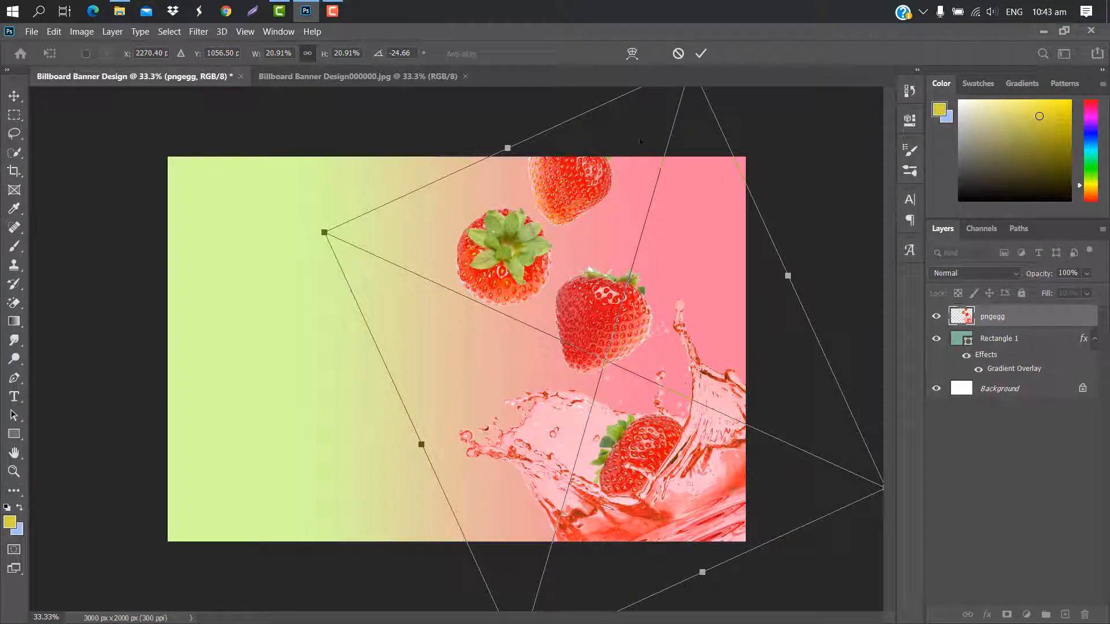
pyautogui.click(701, 54)
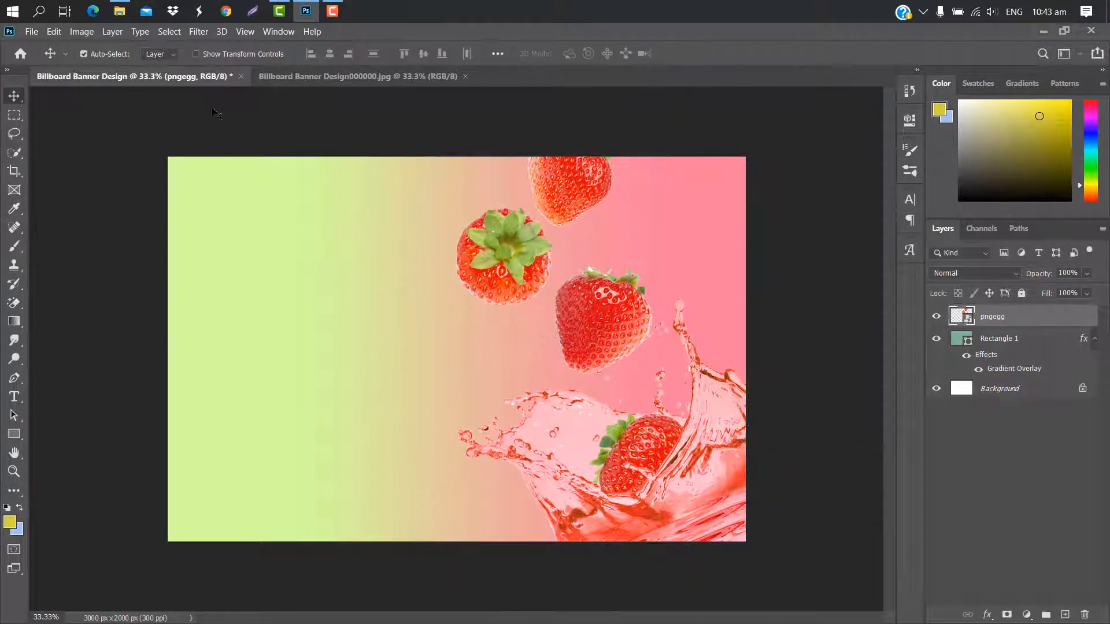
# Place the pngflow.com can image over the strawberry splash in the banner's lower-right corner, scaled to about 105% and rotated about -45°.
pyautogui.click(147, 85)
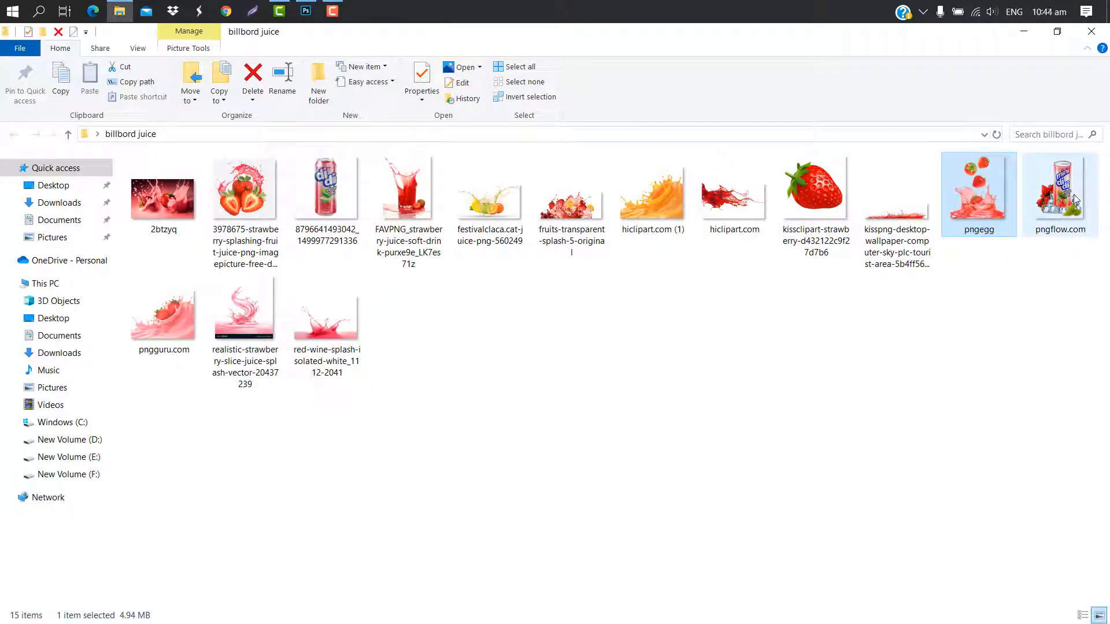
pyautogui.moveTo(1074, 200); pyautogui.dragTo(625, 424)
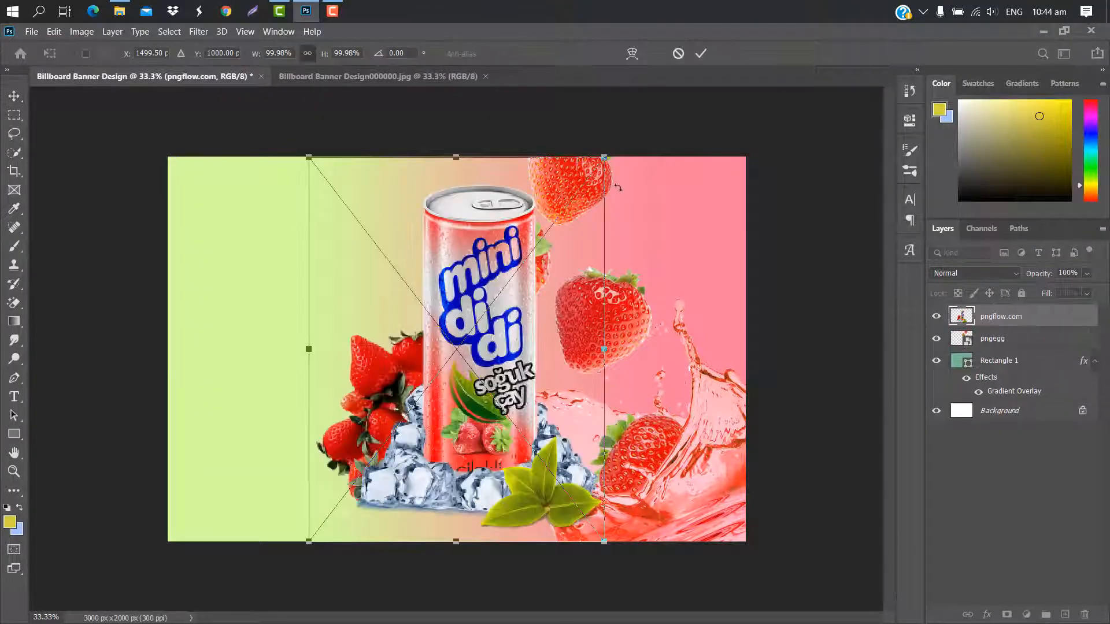
pyautogui.moveTo(605, 156); pyautogui.dragTo(399, 200)
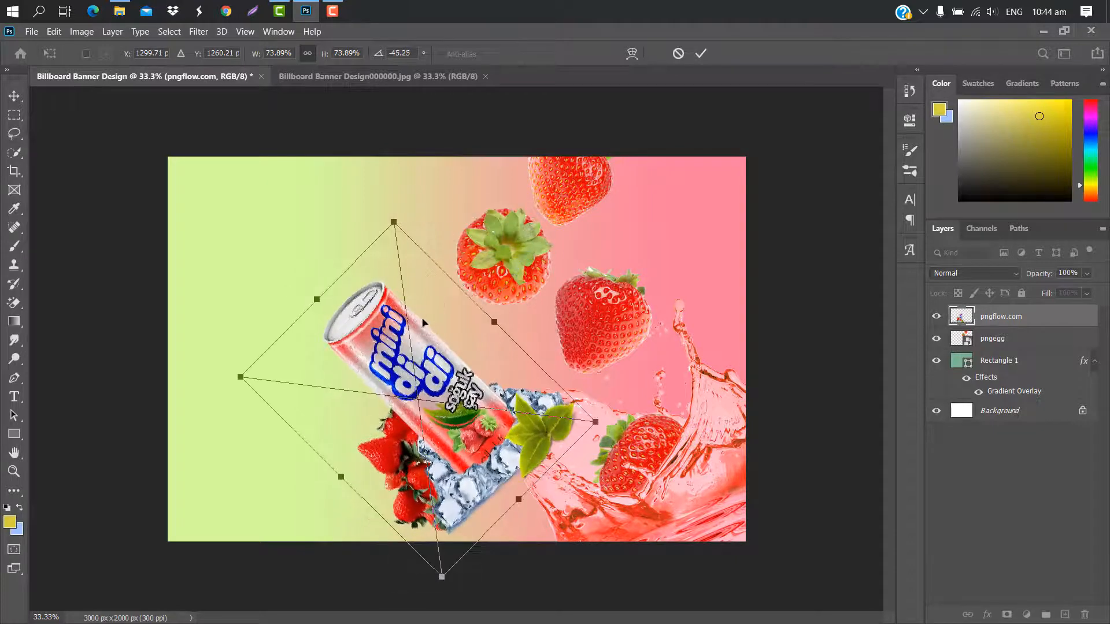
pyautogui.moveTo(426, 327); pyautogui.dragTo(639, 377)
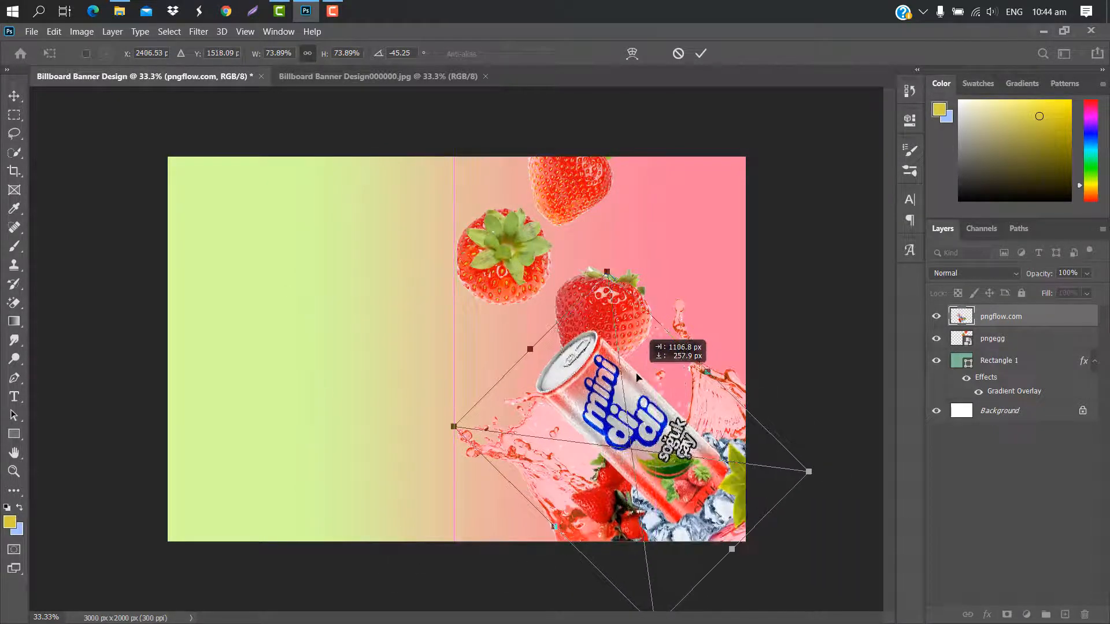
pyautogui.moveTo(608, 275); pyautogui.dragTo(597, 222)
pyautogui.moveTo(634, 307); pyautogui.dragTo(637, 363)
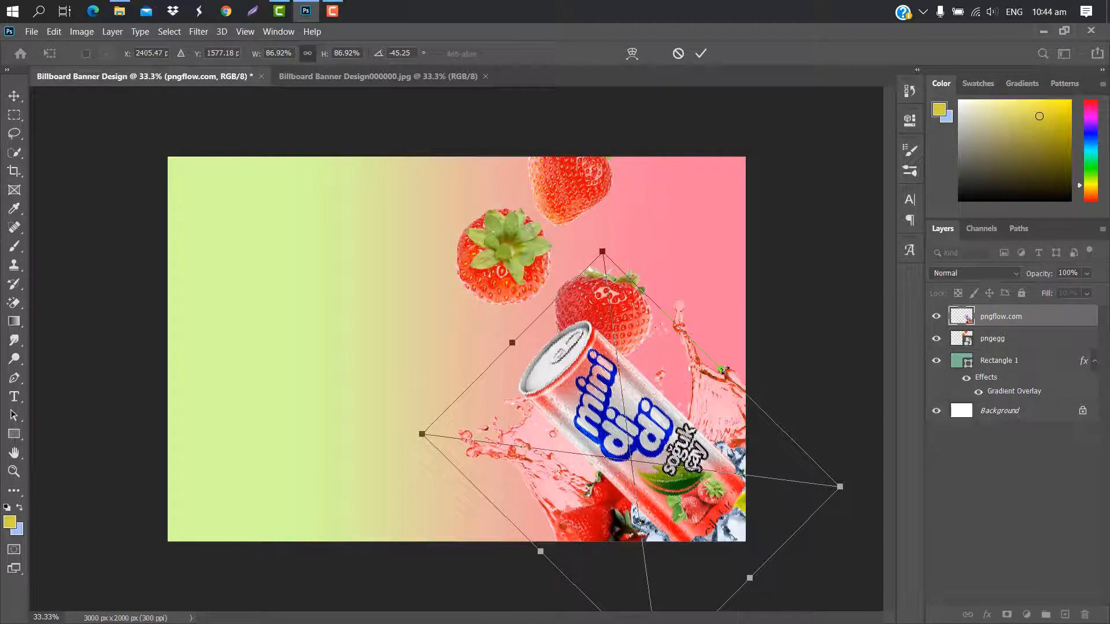
pyautogui.moveTo(722, 368); pyautogui.dragTo(761, 324)
pyautogui.moveTo(663, 349); pyautogui.dragTo(666, 351)
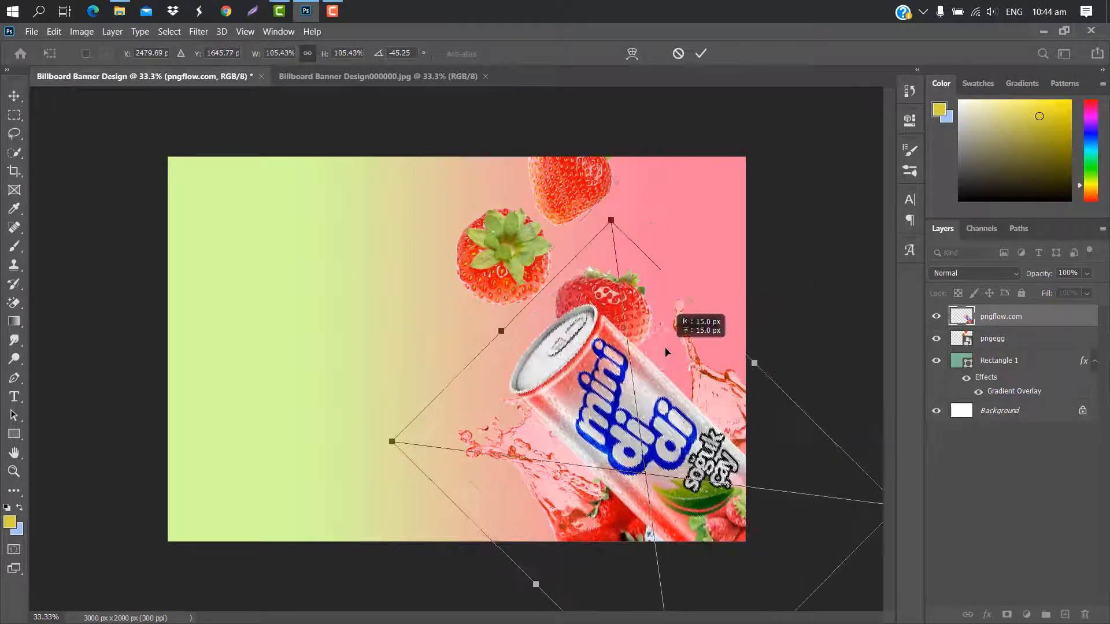
pyautogui.click(696, 55)
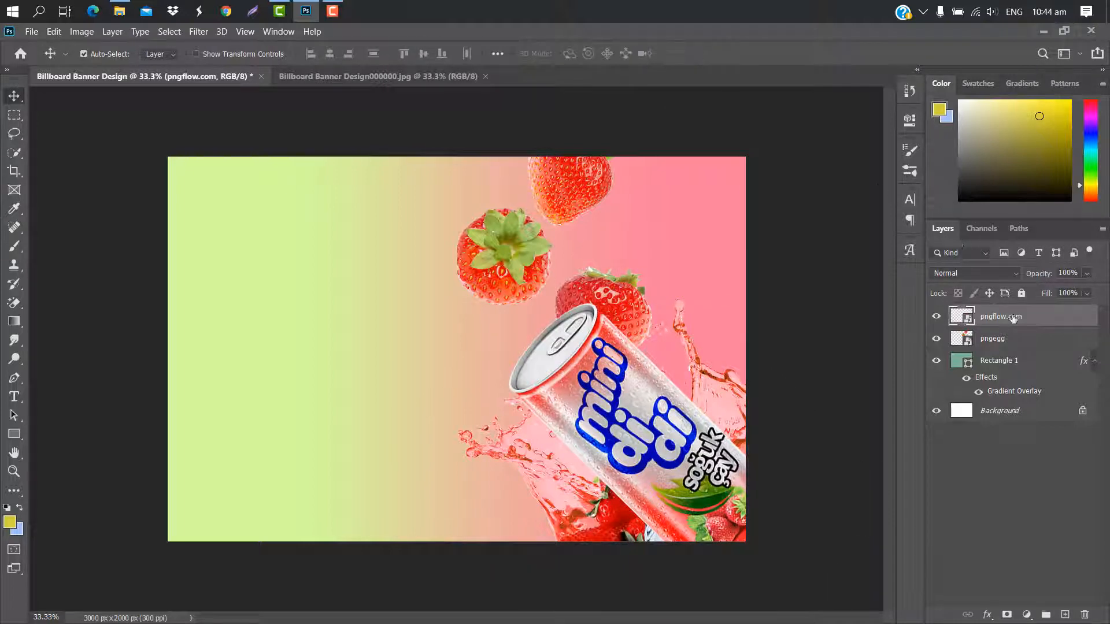
# Rasterize the can layer and erase the can's lower end with a size 400 Eraser, blending its edge into the splash at 18% opacity.
pyautogui.rightClick(1036, 317)
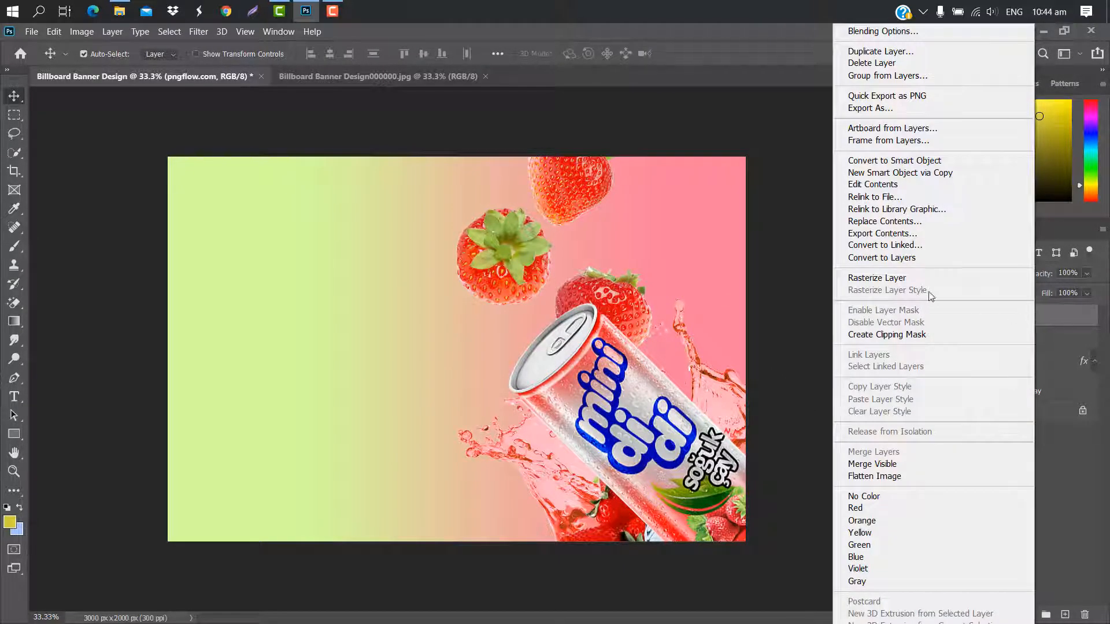
pyautogui.click(892, 277)
pyautogui.click(14, 306)
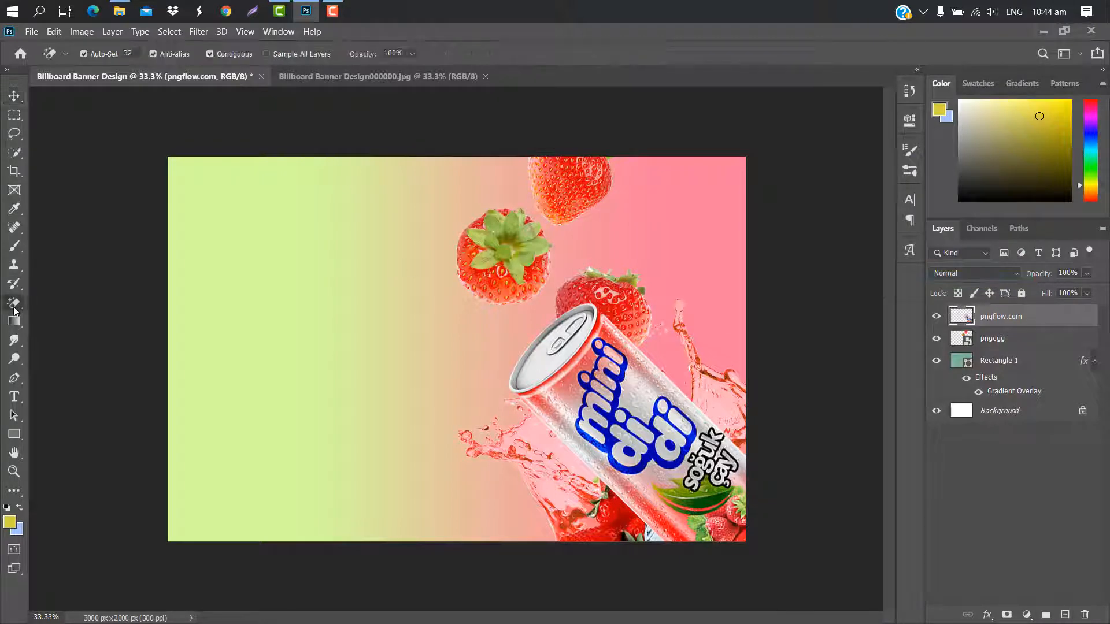
pyautogui.rightClick(14, 309)
pyautogui.click(53, 301)
pyautogui.hotkey('shift', 'e')
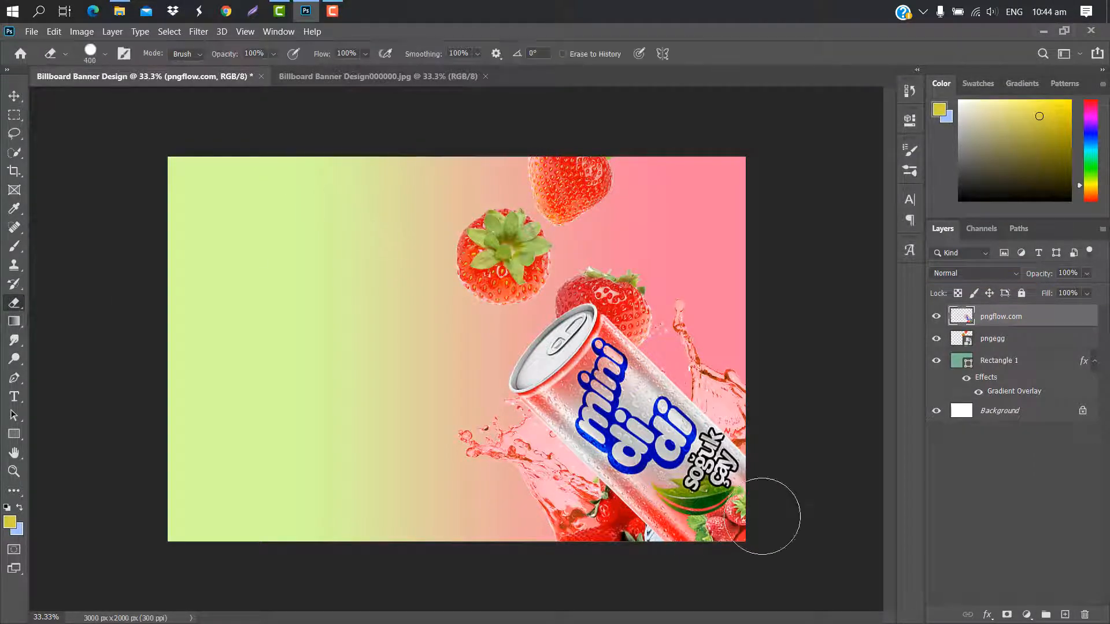
pyautogui.moveTo(771, 515)
pyautogui.mouseDown()
pyautogui.moveTo(743, 466)
pyautogui.moveTo(717, 491)
pyautogui.moveTo(719, 526)
pyautogui.moveTo(676, 523)
pyautogui.moveTo(656, 564)
pyautogui.mouseUp()
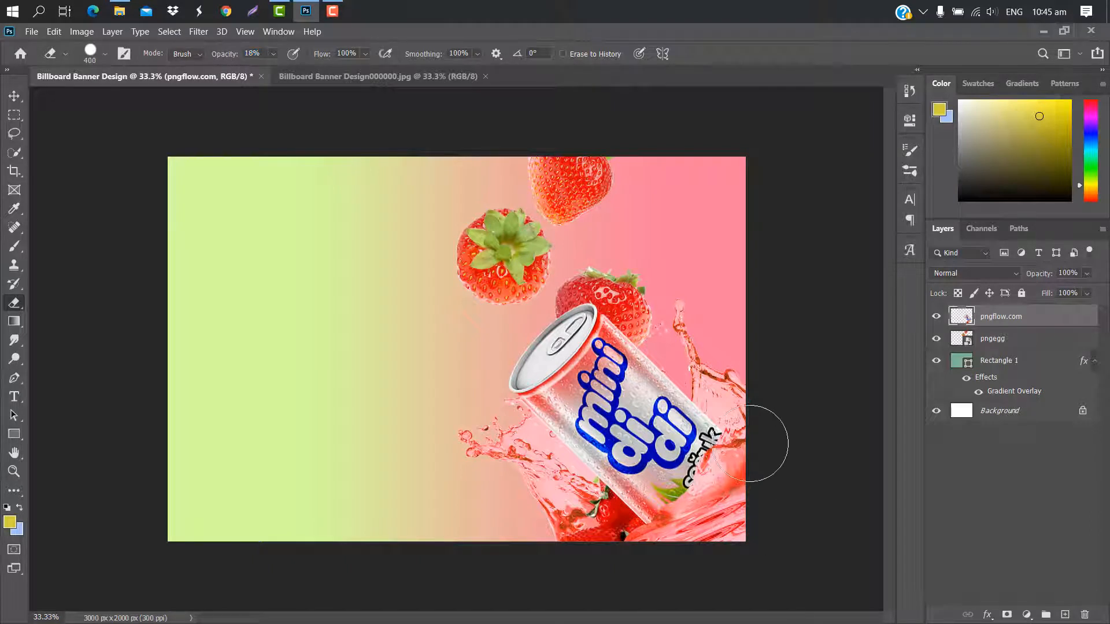
pyautogui.moveTo(744, 441)
pyautogui.mouseDown()
pyautogui.moveTo(713, 507)
pyautogui.moveTo(656, 548)
pyautogui.moveTo(703, 522)
pyautogui.moveTo(689, 521)
pyautogui.moveTo(718, 475)
pyautogui.moveTo(703, 522)
pyautogui.moveTo(749, 434)
pyautogui.moveTo(777, 464)
pyautogui.moveTo(754, 464)
pyautogui.mouseUp()
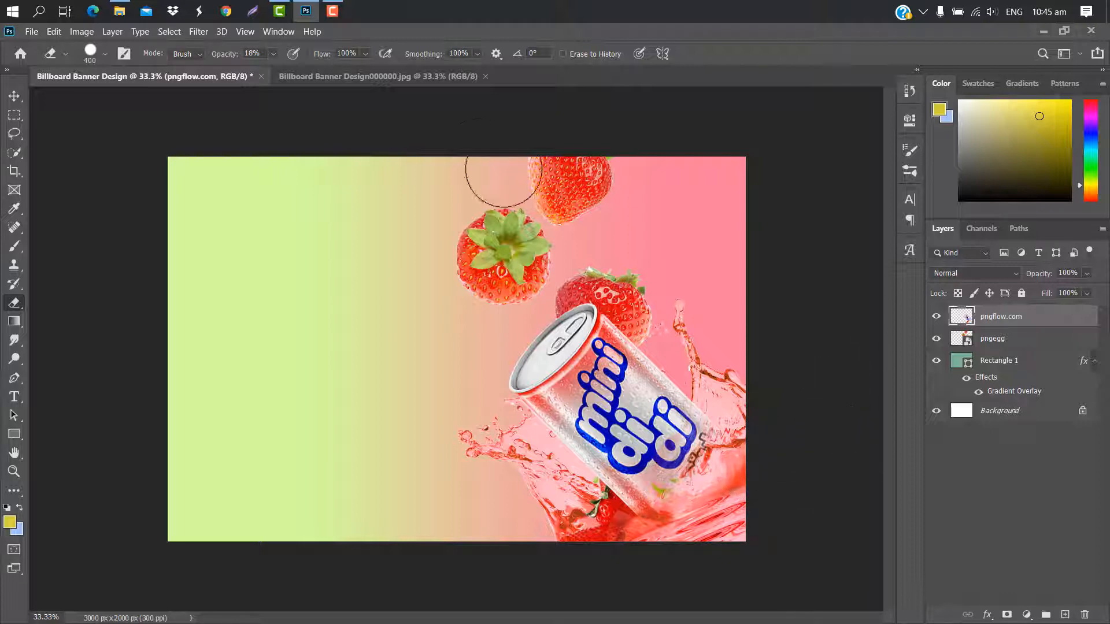
# Place the kisspng-desktop-wallpaper red splash image along the banner's lower edge, scaled to about 63% and extending past the left side.
pyautogui.click(19, 97)
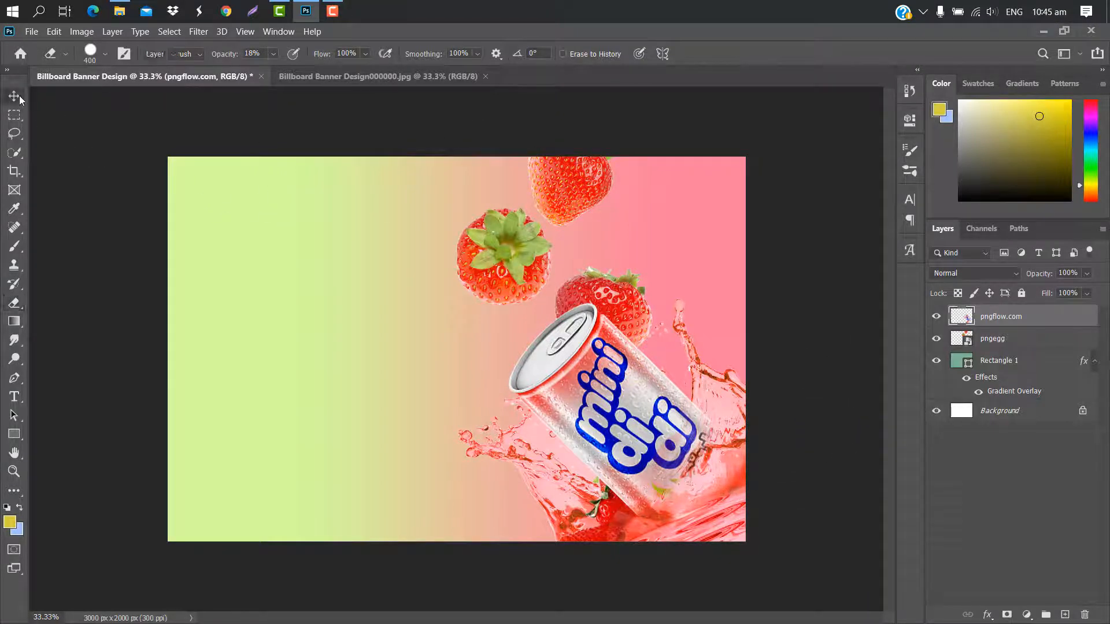
pyautogui.click(119, 10)
pyautogui.moveTo(897, 196); pyautogui.dragTo(396, 496)
pyautogui.moveTo(67, 472); pyautogui.dragTo(98, 474)
pyautogui.moveTo(412, 478); pyautogui.dragTo(401, 483)
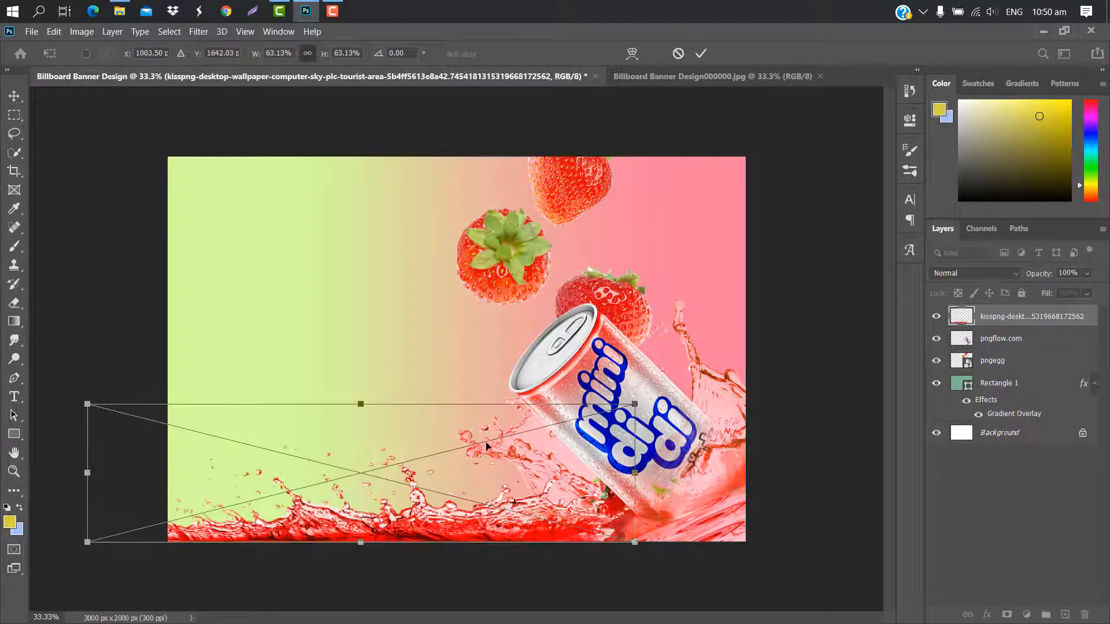
pyautogui.click(701, 53)
# Rasterize the red splash layer and fade its right end near the can with a size 200 Eraser at 18% opacity.
pyautogui.rightClick(1093, 311)
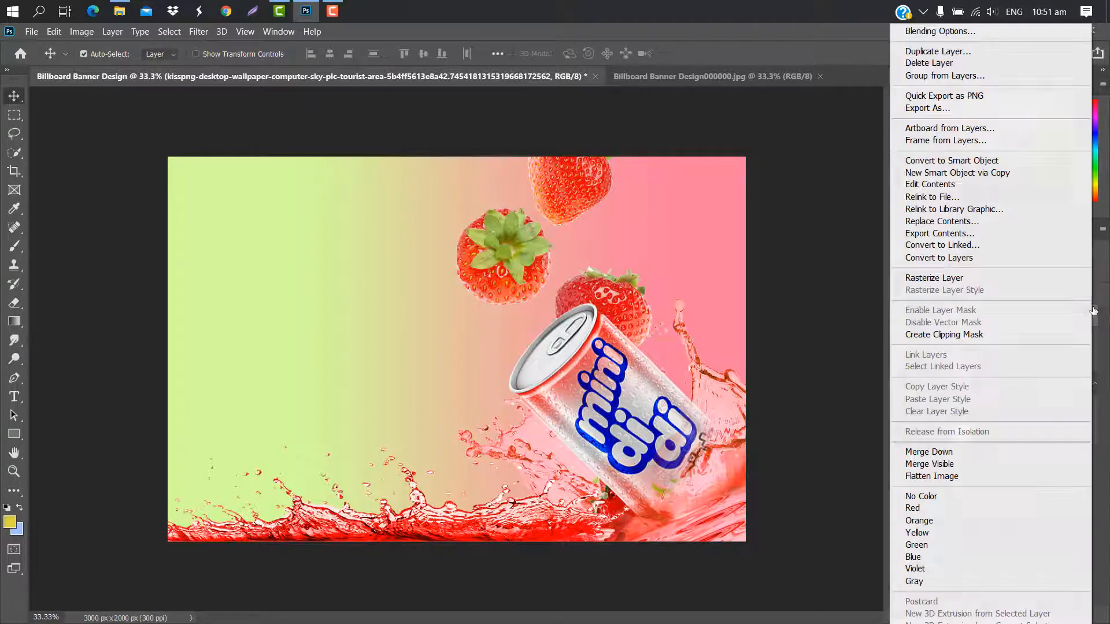
pyautogui.click(971, 282)
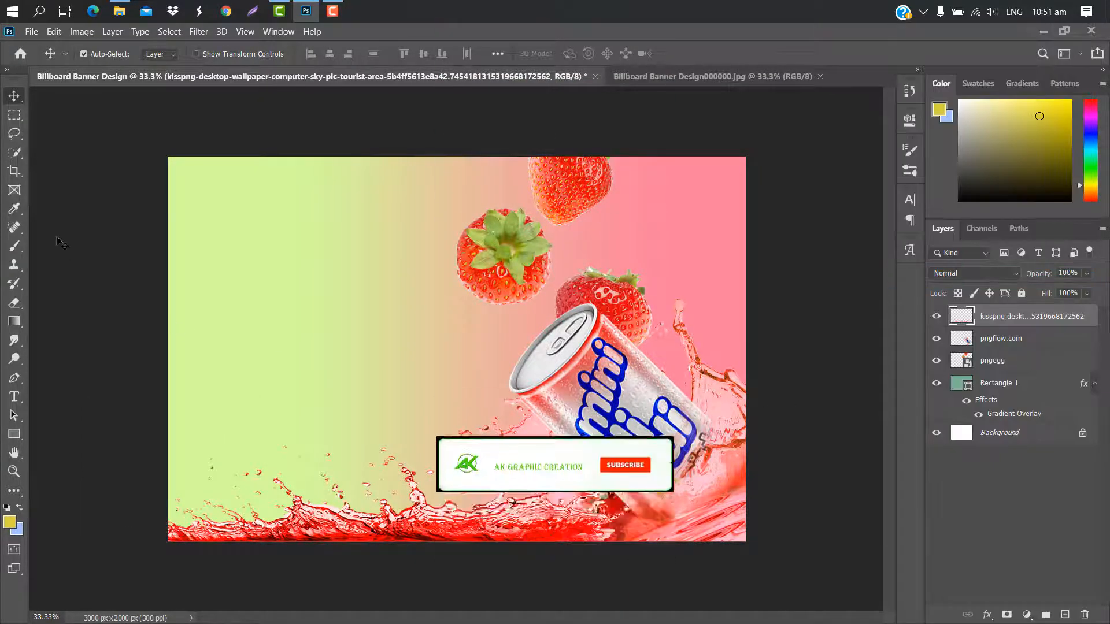
pyautogui.click(17, 306)
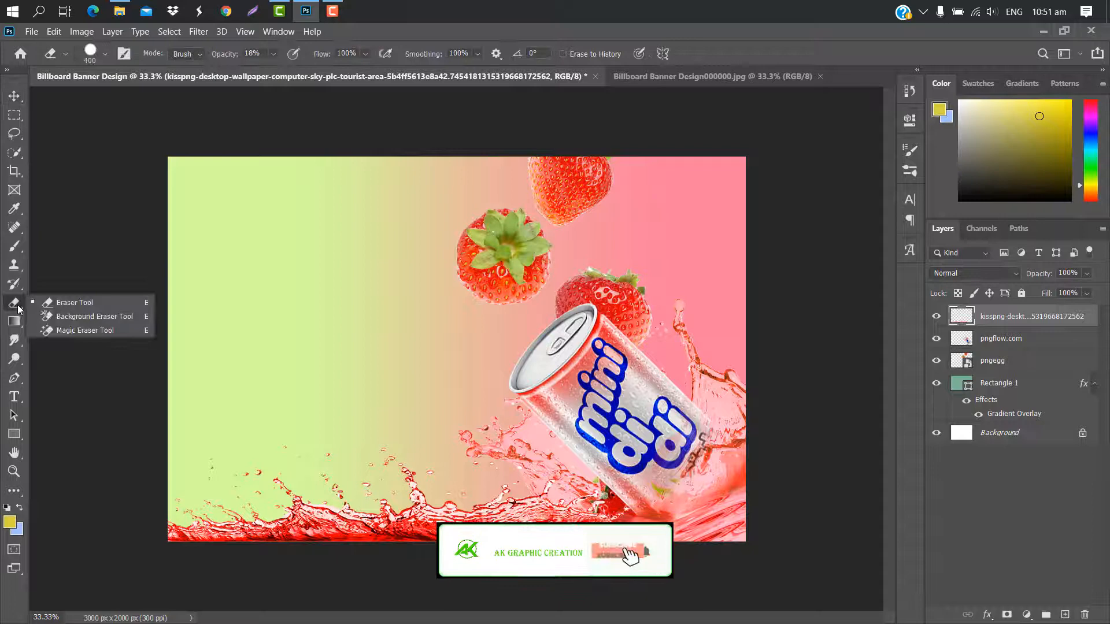
pyautogui.click(61, 303)
pyautogui.press('[')
pyautogui.press('[')
pyautogui.press('[')
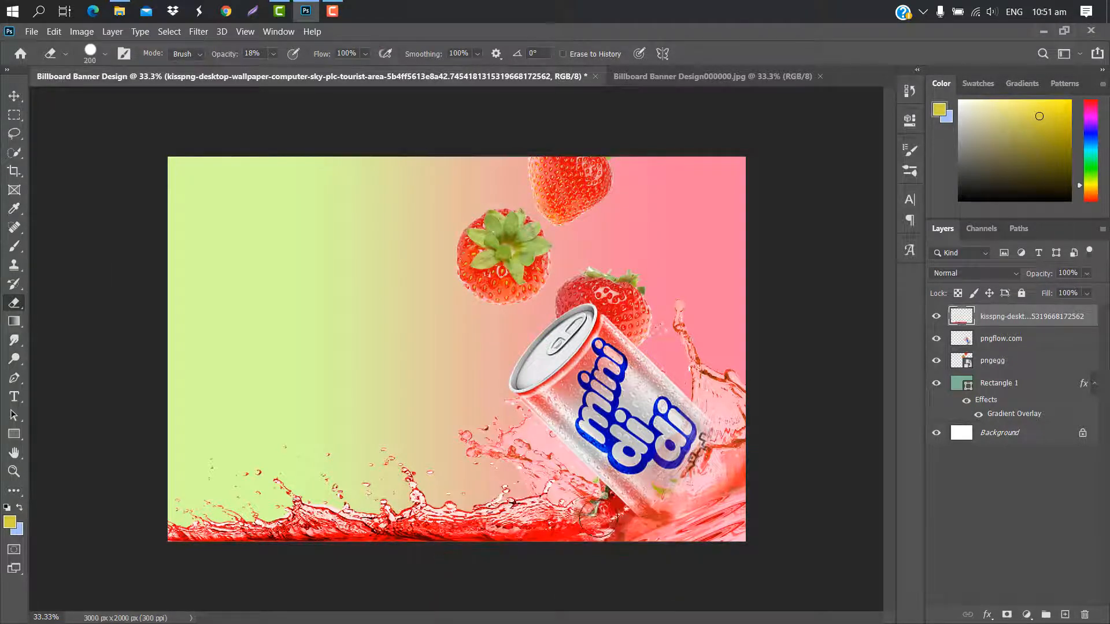
pyautogui.moveTo(576, 495)
pyautogui.mouseDown()
pyautogui.moveTo(547, 479)
pyautogui.moveTo(543, 492)
pyautogui.moveTo(563, 507)
pyautogui.moveTo(572, 489)
pyautogui.moveTo(587, 537)
pyautogui.moveTo(552, 476)
pyautogui.mouseUp()
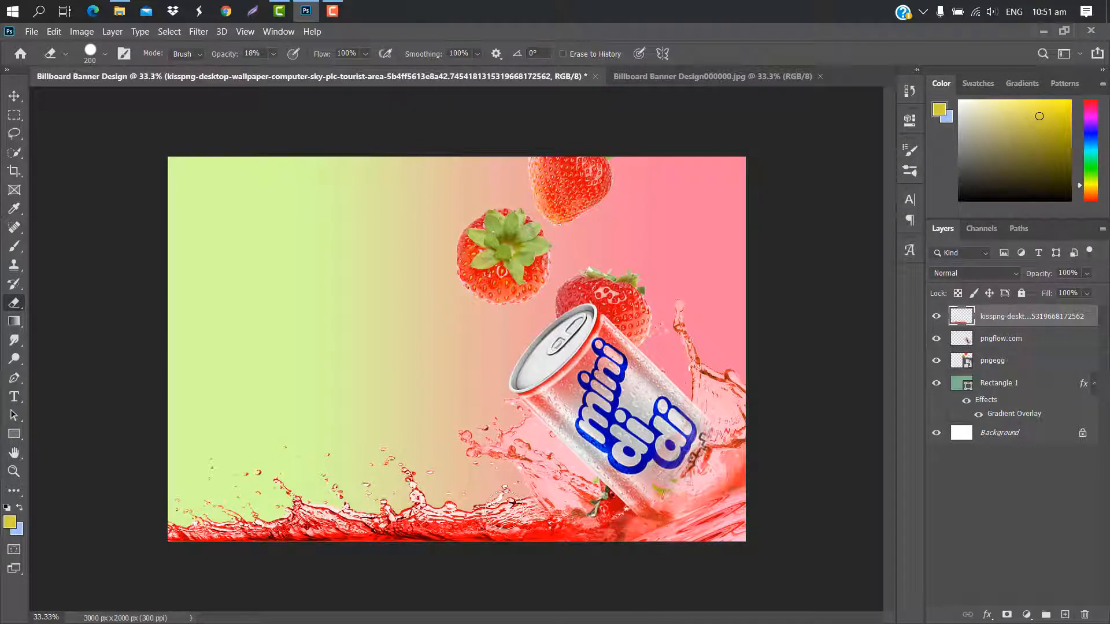
pyautogui.click(19, 97)
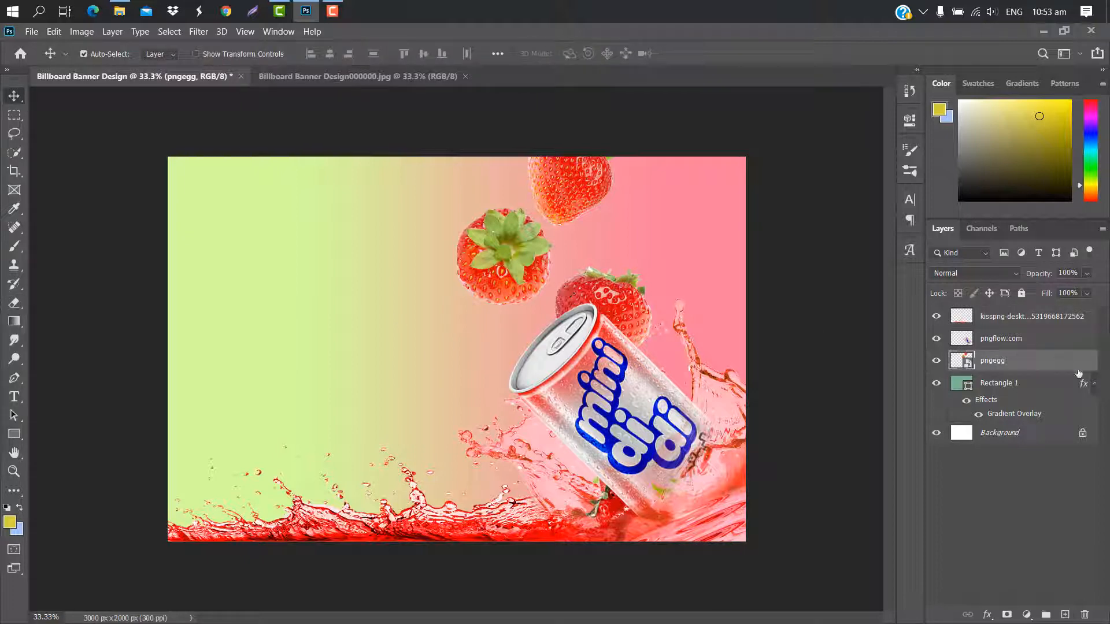
# Rasterize the pngegg splash layer and erase its two uppermost strawberries with a size 200 Eraser at 100% opacity.
pyautogui.rightClick(1076, 364)
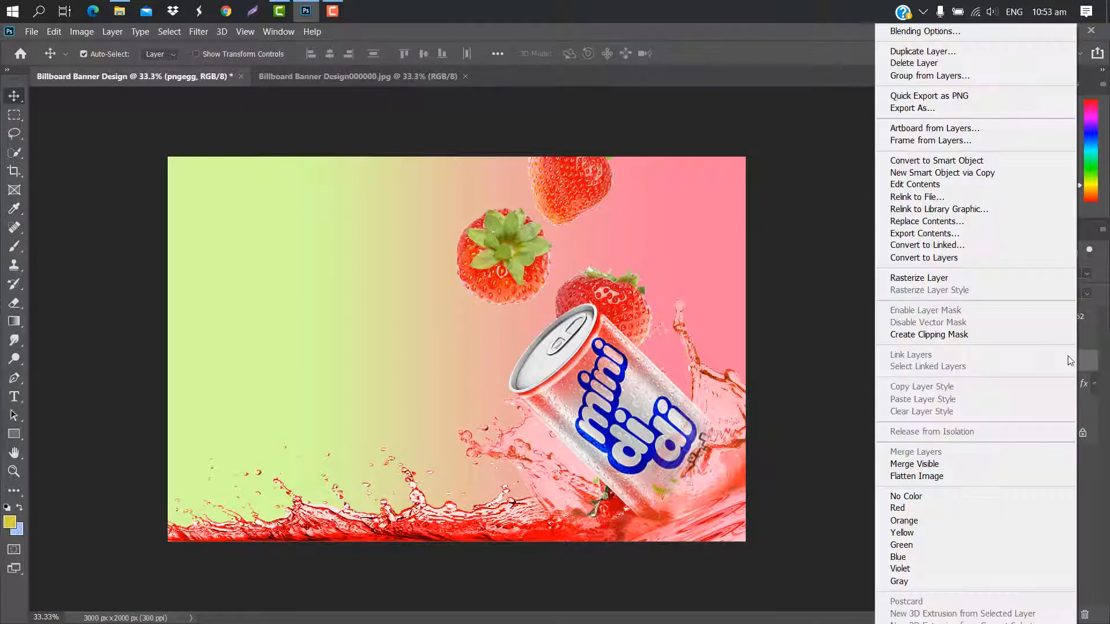
pyautogui.click(923, 278)
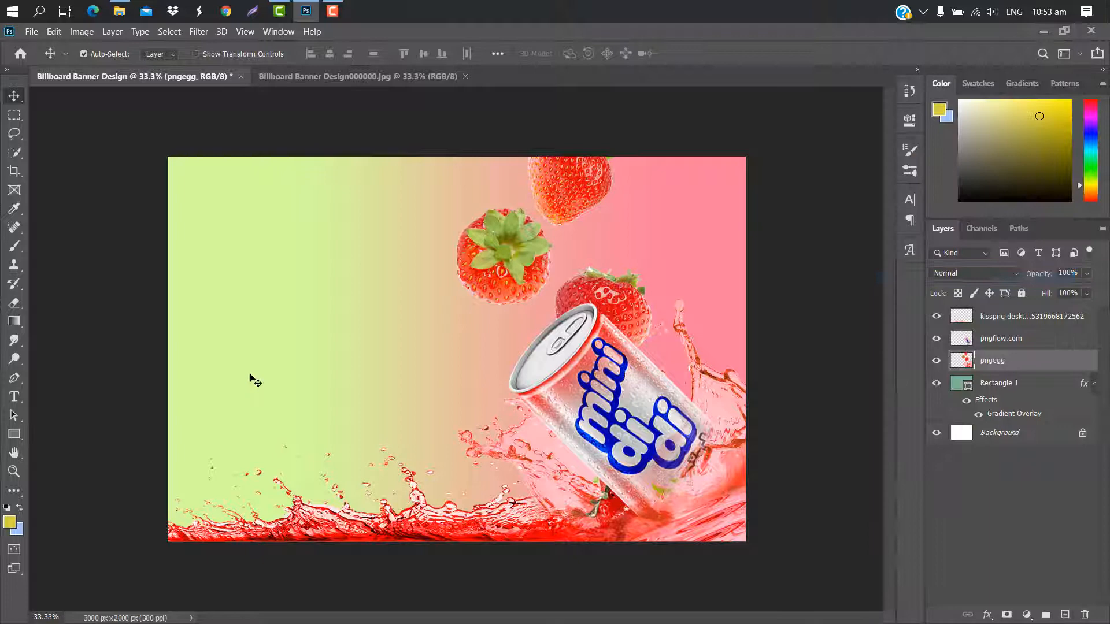
pyautogui.click(15, 302)
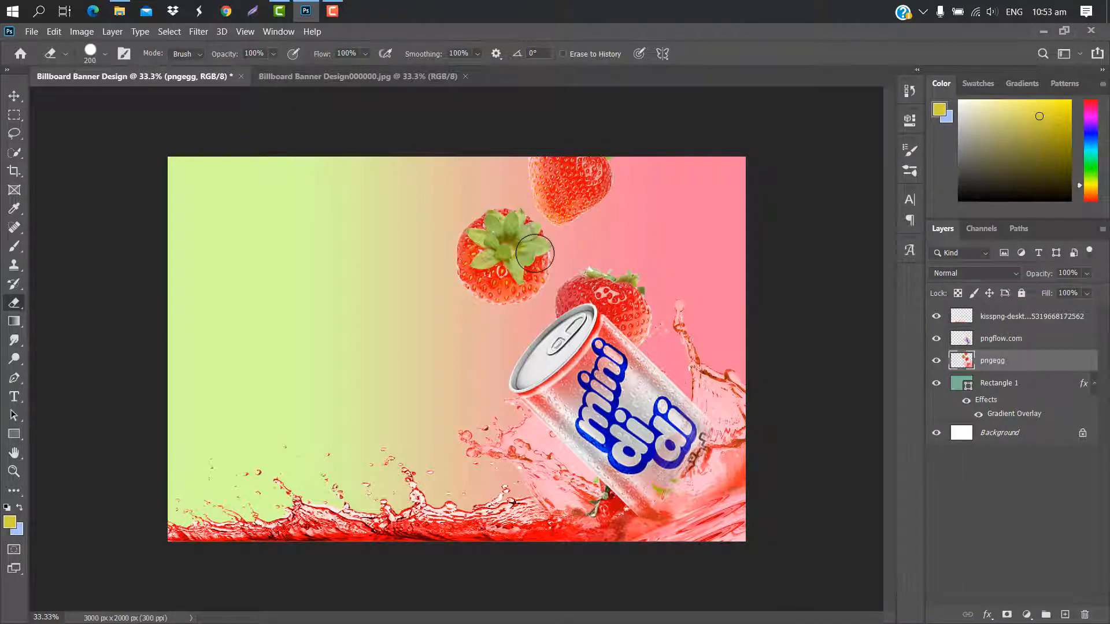
pyautogui.moveTo(534, 253)
pyautogui.mouseDown()
pyautogui.moveTo(481, 240)
pyautogui.moveTo(434, 250)
pyautogui.moveTo(426, 267)
pyautogui.moveTo(457, 272)
pyautogui.moveTo(538, 262)
pyautogui.moveTo(520, 282)
pyautogui.moveTo(452, 294)
pyautogui.mouseUp()
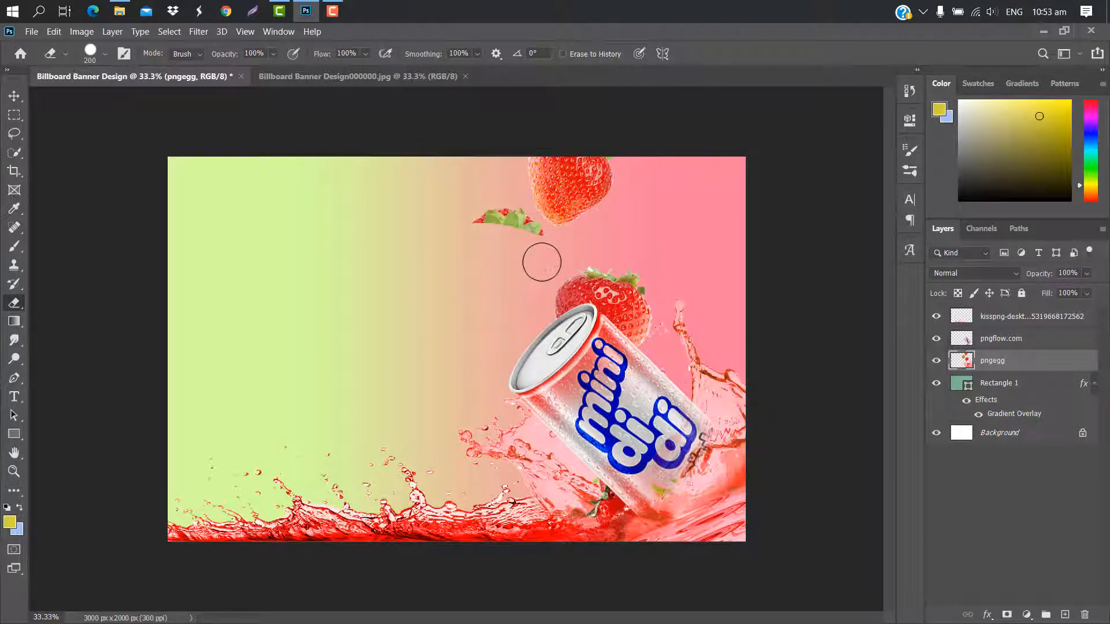
pyautogui.moveTo(539, 250)
pyautogui.mouseDown()
pyautogui.moveTo(495, 215)
pyautogui.moveTo(490, 174)
pyautogui.mouseUp()
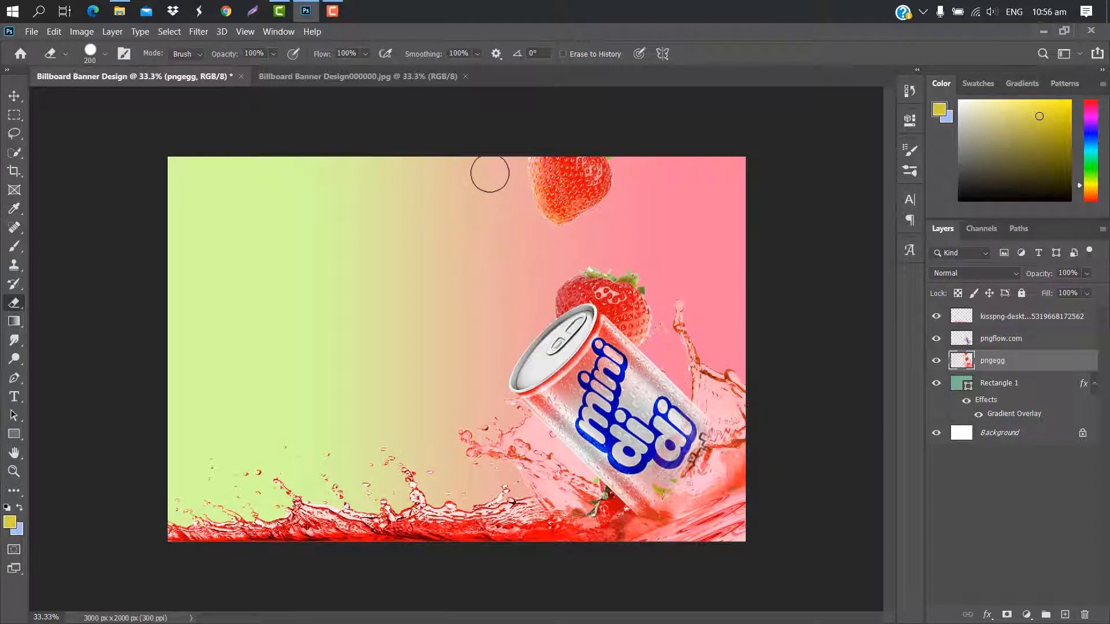
pyautogui.moveTo(539, 210)
pyautogui.mouseDown()
pyautogui.moveTo(545, 173)
pyautogui.moveTo(531, 157)
pyautogui.mouseUp()
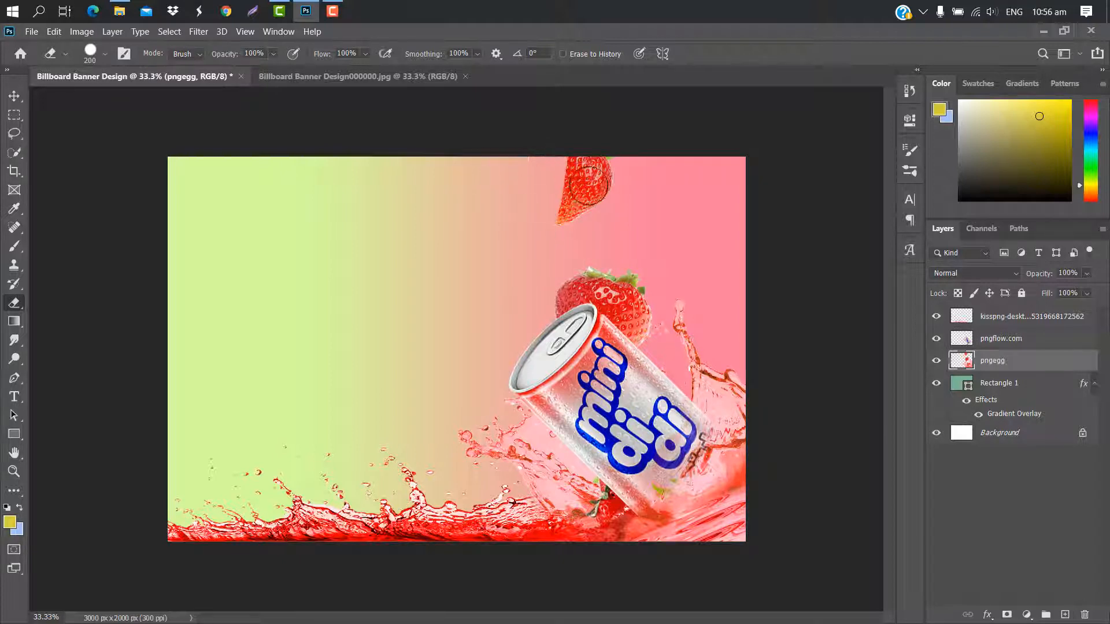
pyautogui.moveTo(589, 185)
pyautogui.mouseDown()
pyautogui.moveTo(632, 156)
pyautogui.moveTo(568, 241)
pyautogui.moveTo(571, 217)
pyautogui.moveTo(536, 239)
pyautogui.moveTo(585, 151)
pyautogui.mouseUp()
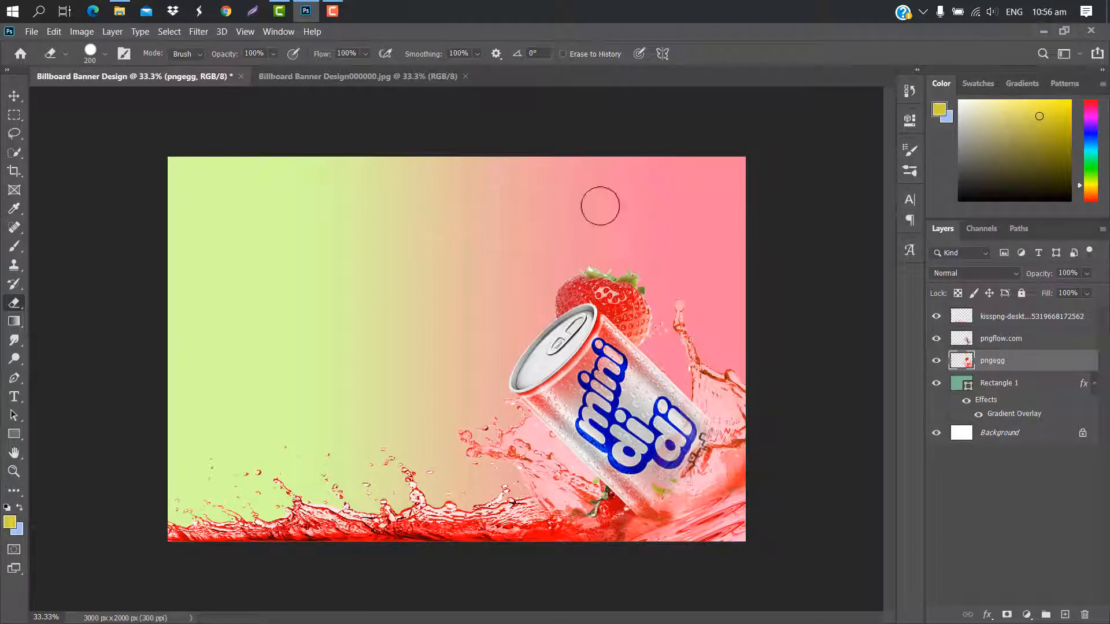
pyautogui.click(14, 96)
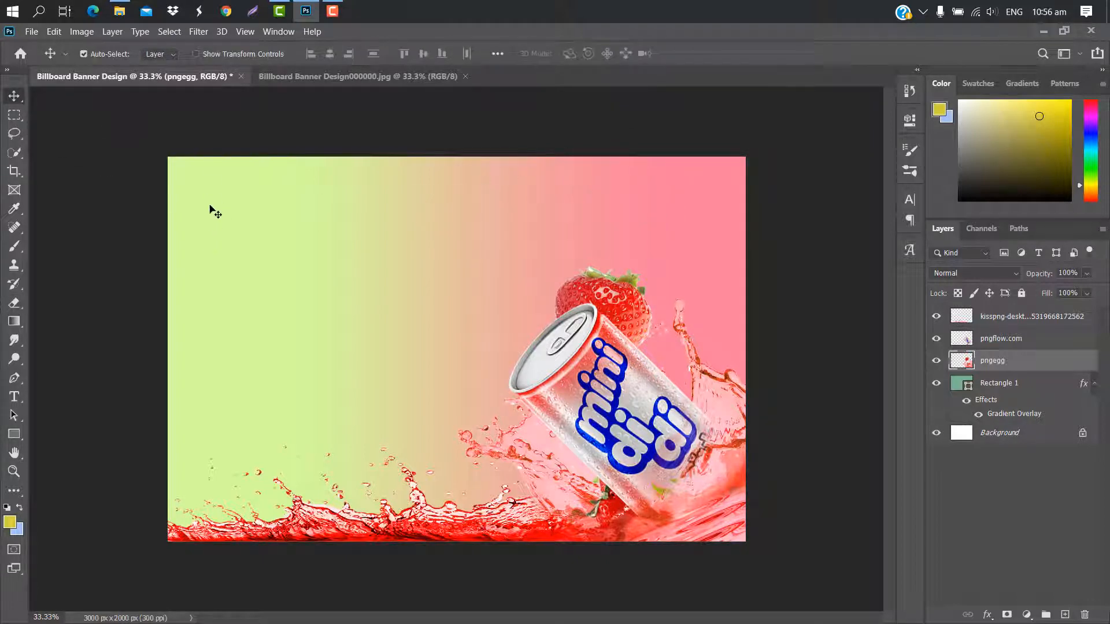
# Place the pngegg image again in the banner's upper-left area, scaled to about 12%.
pyautogui.click(119, 11)
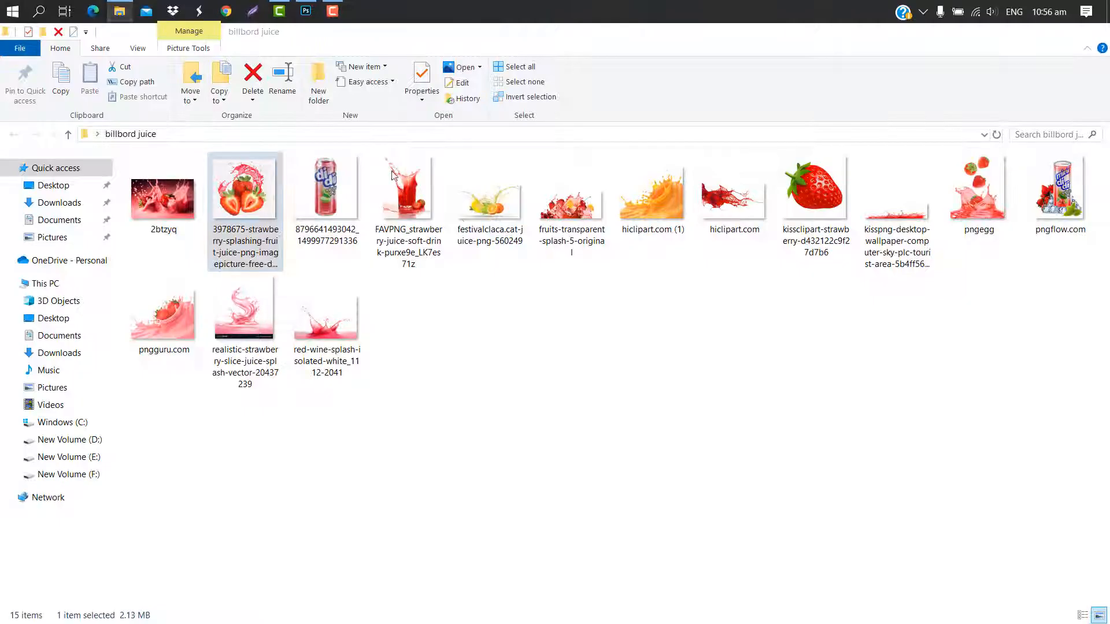
pyautogui.moveTo(988, 226); pyautogui.dragTo(359, 267)
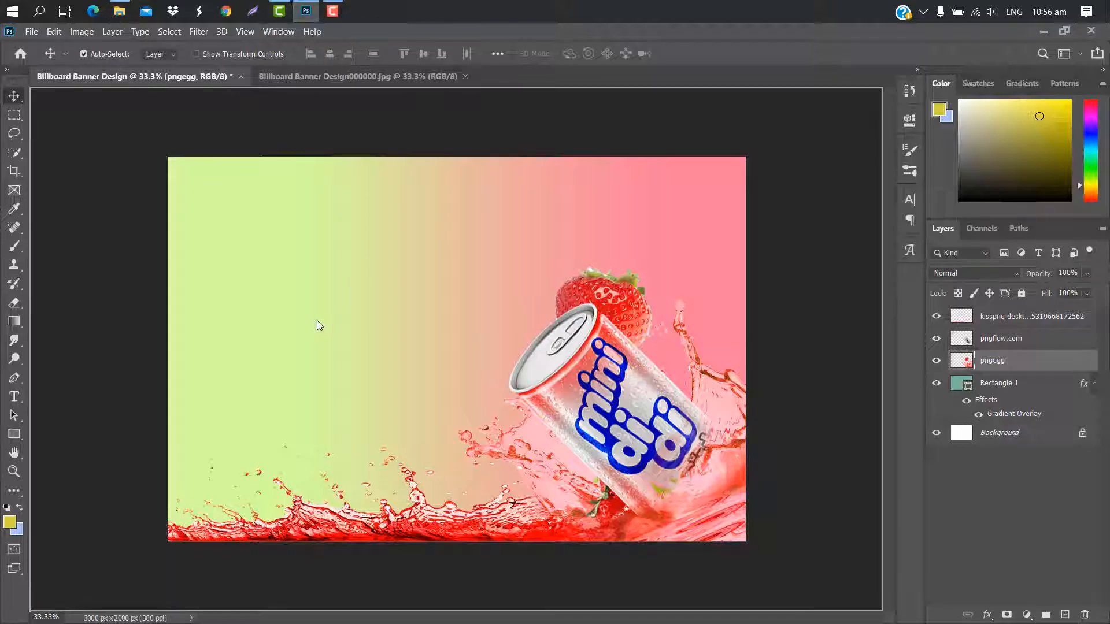
pyautogui.moveTo(317, 320); pyautogui.dragTo(318, 320)
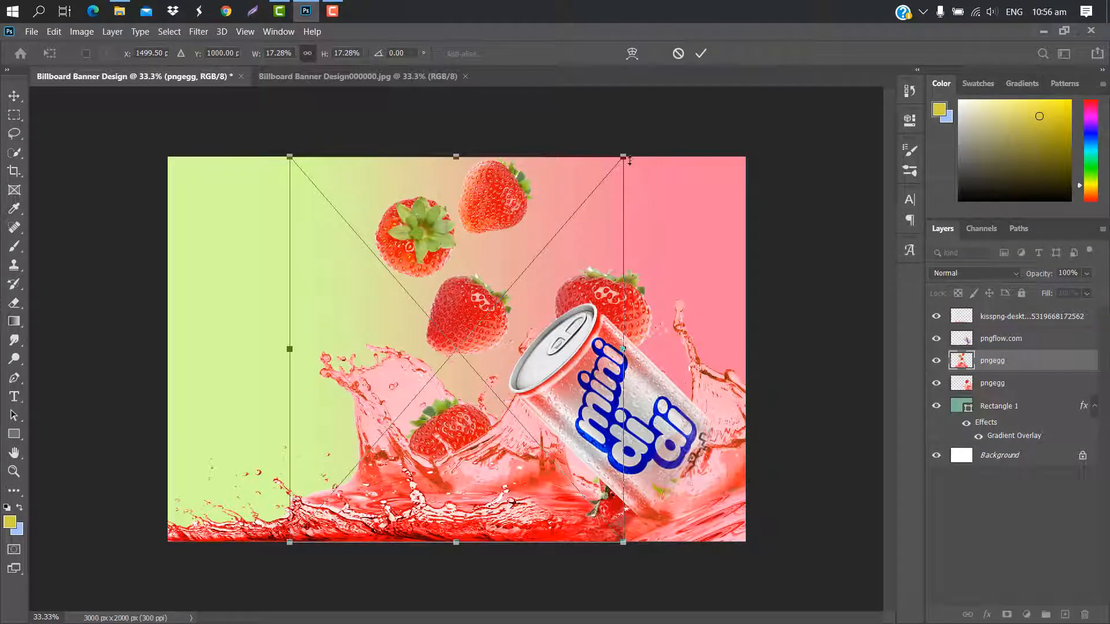
pyautogui.moveTo(563, 238); pyautogui.dragTo(441, 164)
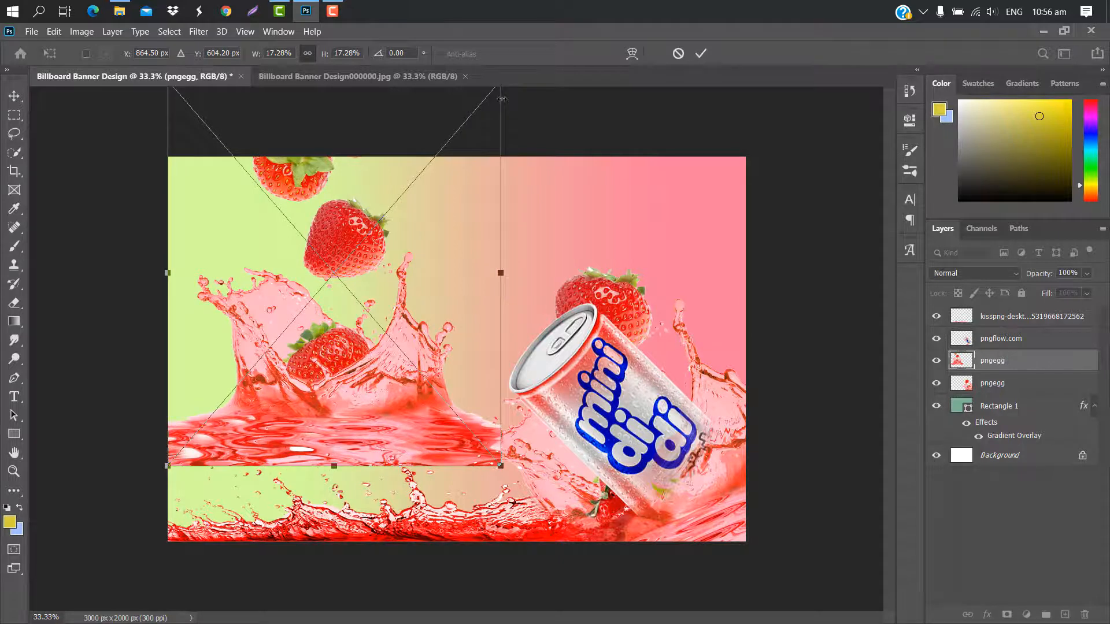
pyautogui.moveTo(502, 99); pyautogui.dragTo(404, 136)
pyautogui.moveTo(375, 210); pyautogui.dragTo(414, 205)
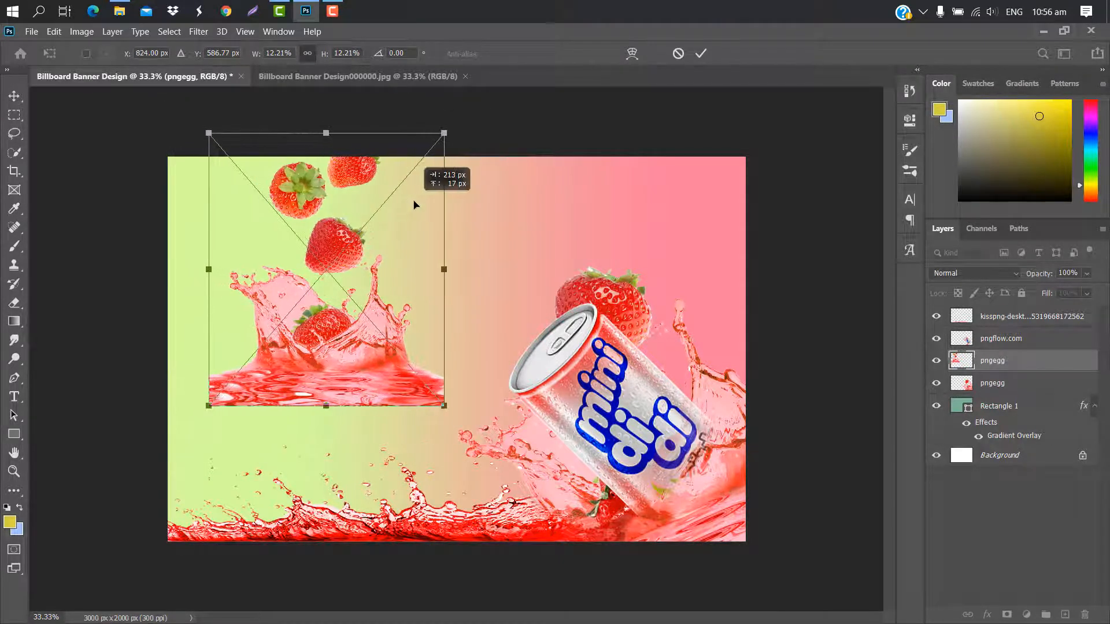
pyautogui.click(702, 53)
# Rasterize the new pngegg layer and erase its splash and lowest strawberry with the size 200 Eraser, keeping the three falling strawberries.
pyautogui.rightClick(1043, 359)
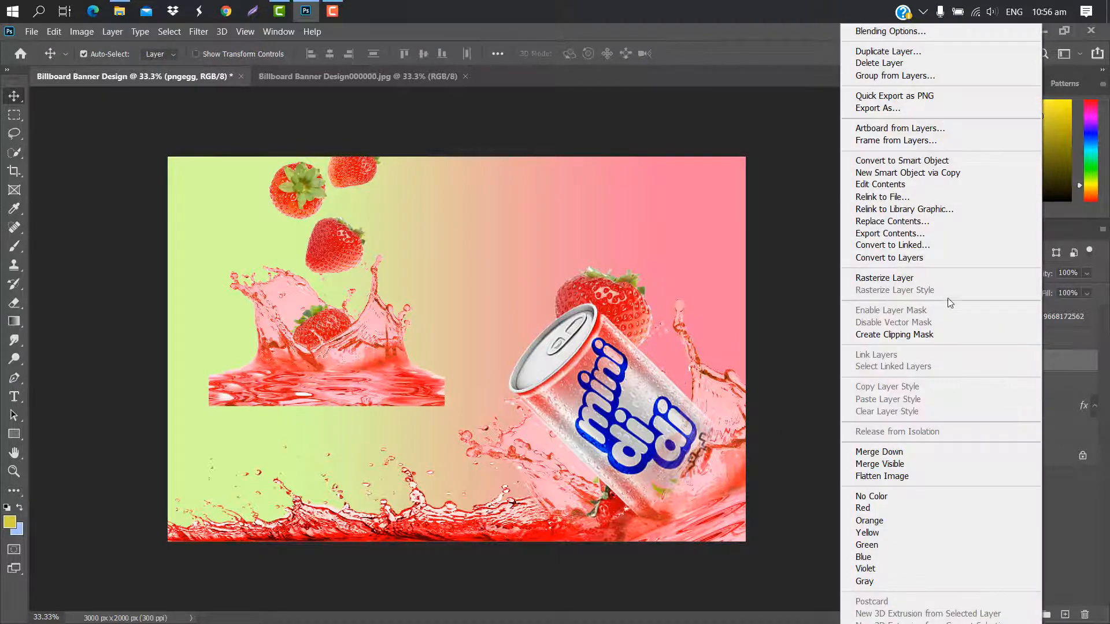
pyautogui.click(903, 278)
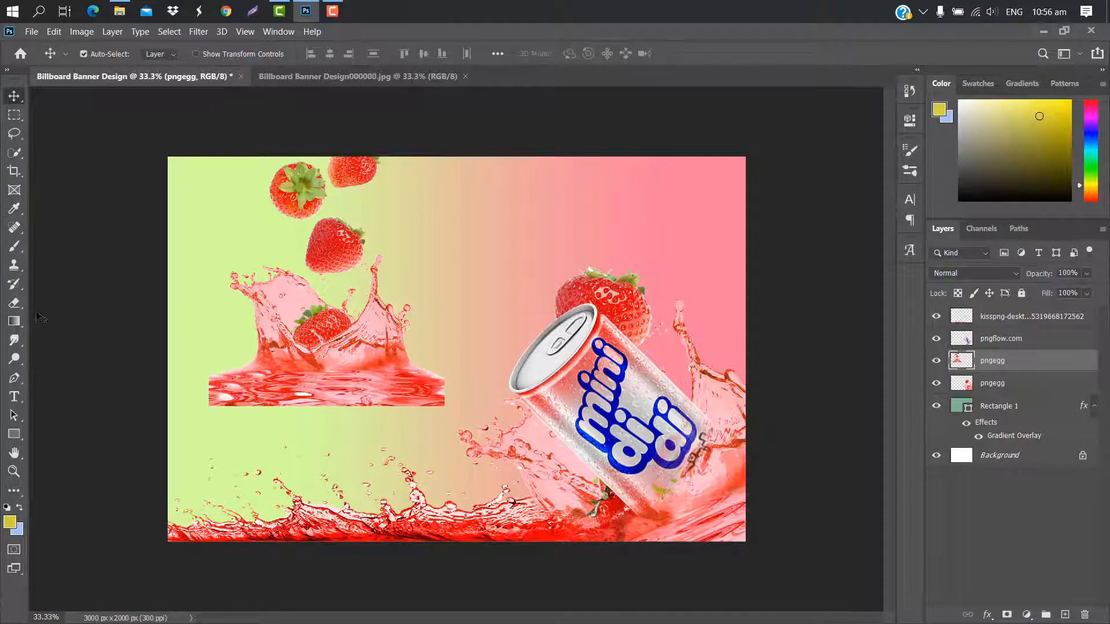
pyautogui.click(20, 303)
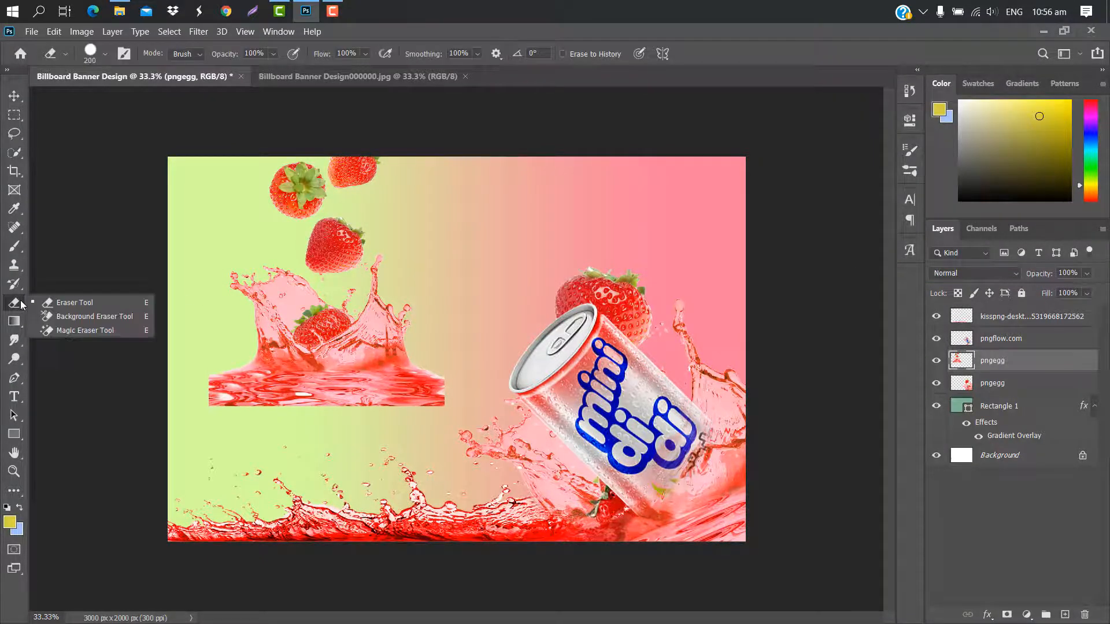
pyautogui.click(64, 305)
pyautogui.moveTo(375, 268)
pyautogui.mouseDown()
pyautogui.moveTo(379, 311)
pyautogui.moveTo(334, 374)
pyautogui.moveTo(190, 374)
pyautogui.moveTo(199, 399)
pyautogui.moveTo(347, 406)
pyautogui.moveTo(439, 366)
pyautogui.moveTo(375, 383)
pyautogui.moveTo(403, 299)
pyautogui.moveTo(422, 404)
pyautogui.moveTo(448, 390)
pyautogui.moveTo(351, 303)
pyautogui.moveTo(298, 298)
pyautogui.moveTo(243, 262)
pyautogui.moveTo(371, 322)
pyautogui.moveTo(202, 253)
pyautogui.moveTo(233, 260)
pyautogui.moveTo(339, 341)
pyautogui.mouseUp()
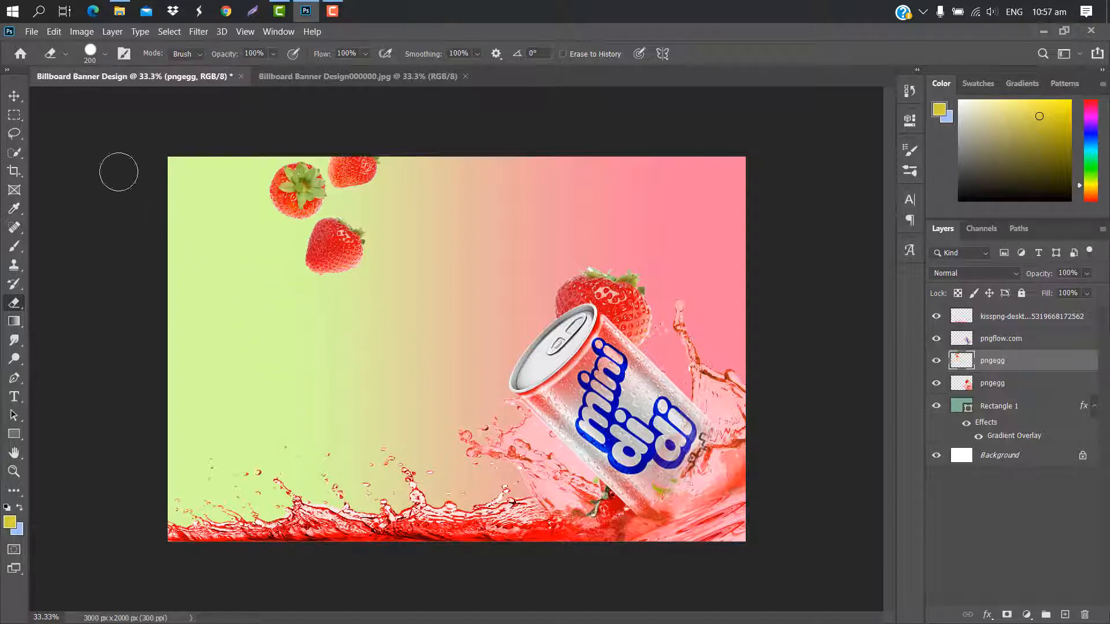
# Scale the three falling strawberries to about 155% and move them into the banner's upper-right corner above the can.
pyautogui.click(14, 96)
pyautogui.hotkey('ctrl', 't')
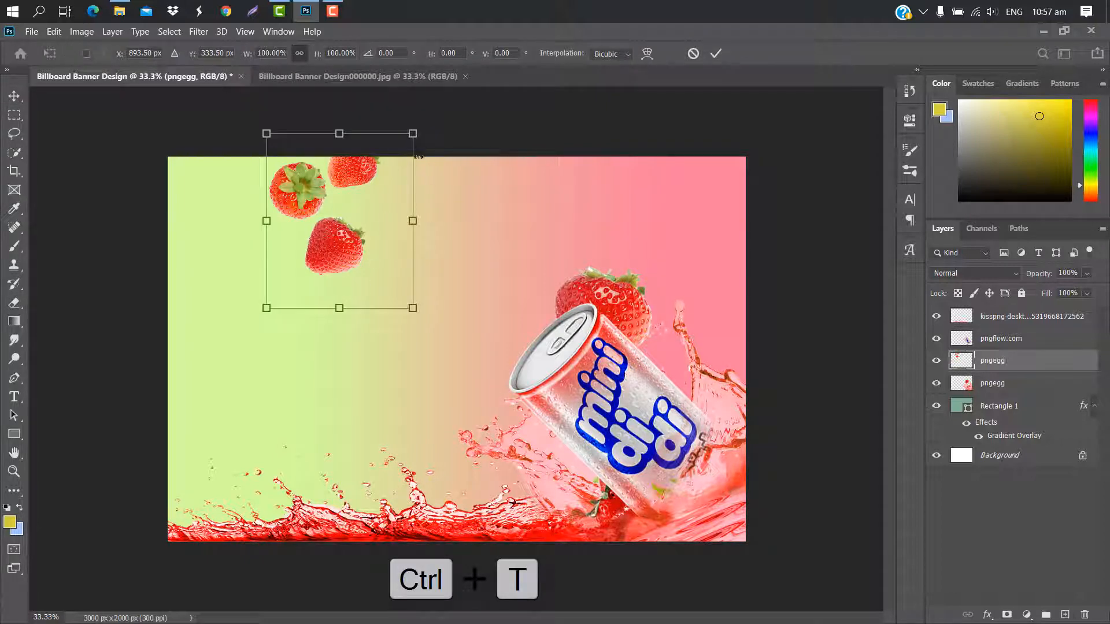
pyautogui.moveTo(413, 133); pyautogui.dragTo(402, 146)
pyautogui.moveTo(370, 225); pyautogui.dragTo(729, 229)
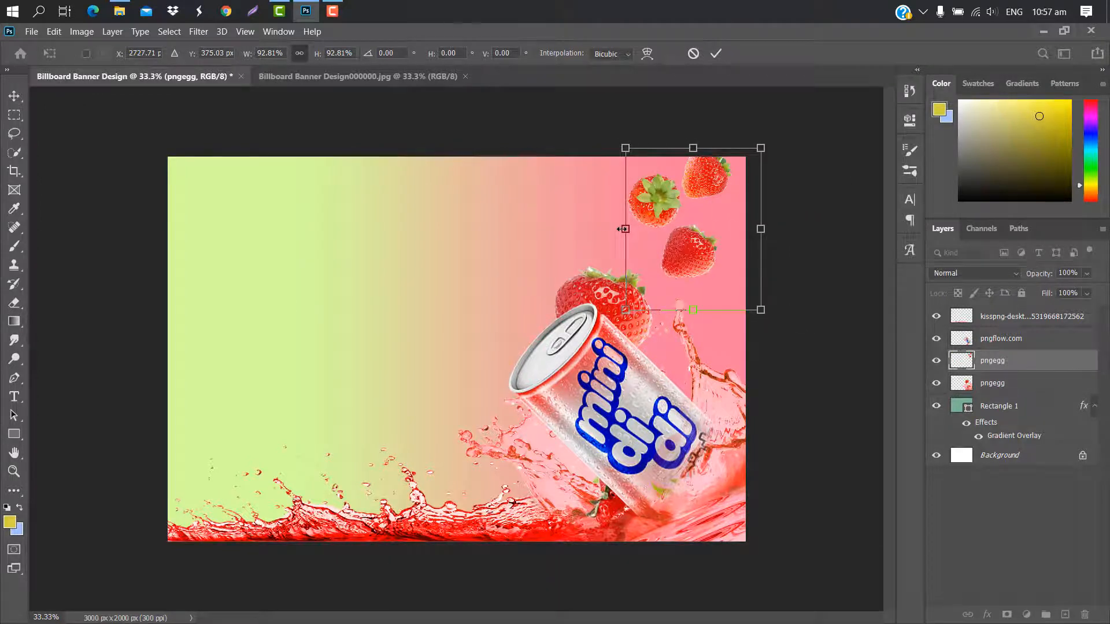
pyautogui.moveTo(621, 229); pyautogui.dragTo(532, 231)
pyautogui.moveTo(716, 208); pyautogui.dragTo(776, 217)
pyautogui.moveTo(732, 105); pyautogui.dragTo(733, 109)
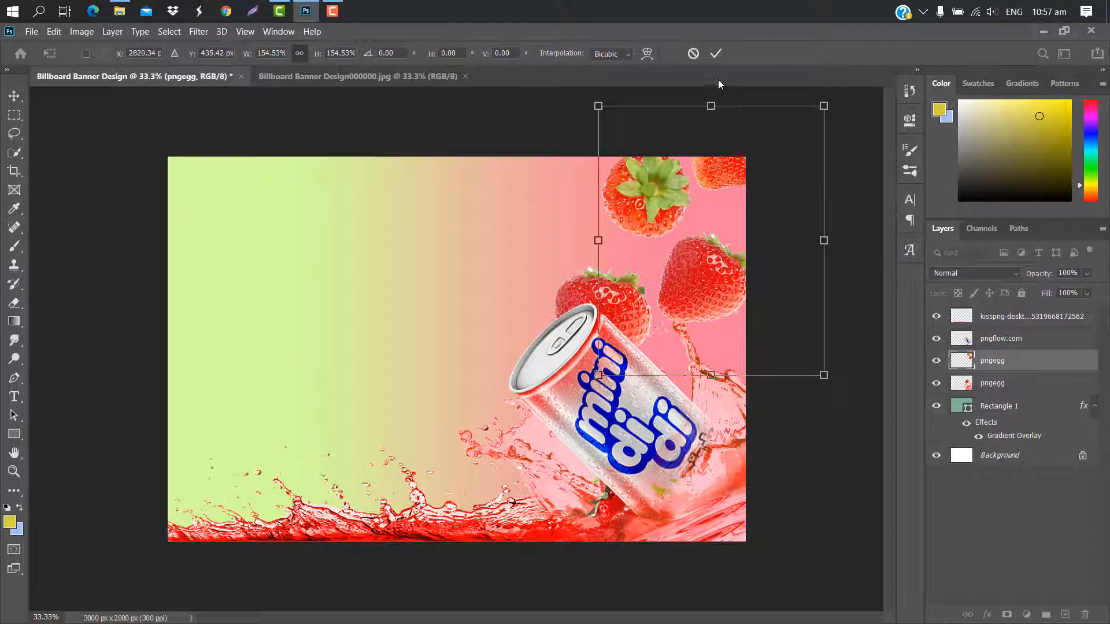
pyautogui.click(716, 54)
# Place the kissclipart-strawberry image behind the red splash along the banner's lower-left edge, scaled to about 10%.
pyautogui.moveTo(119, 12)
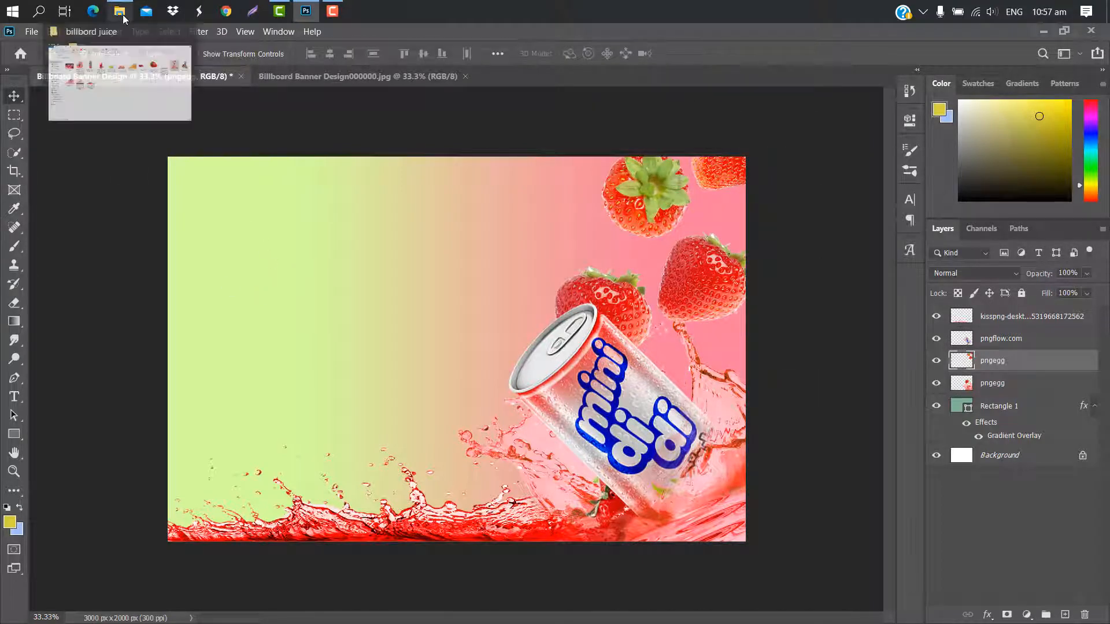
pyautogui.click(131, 70)
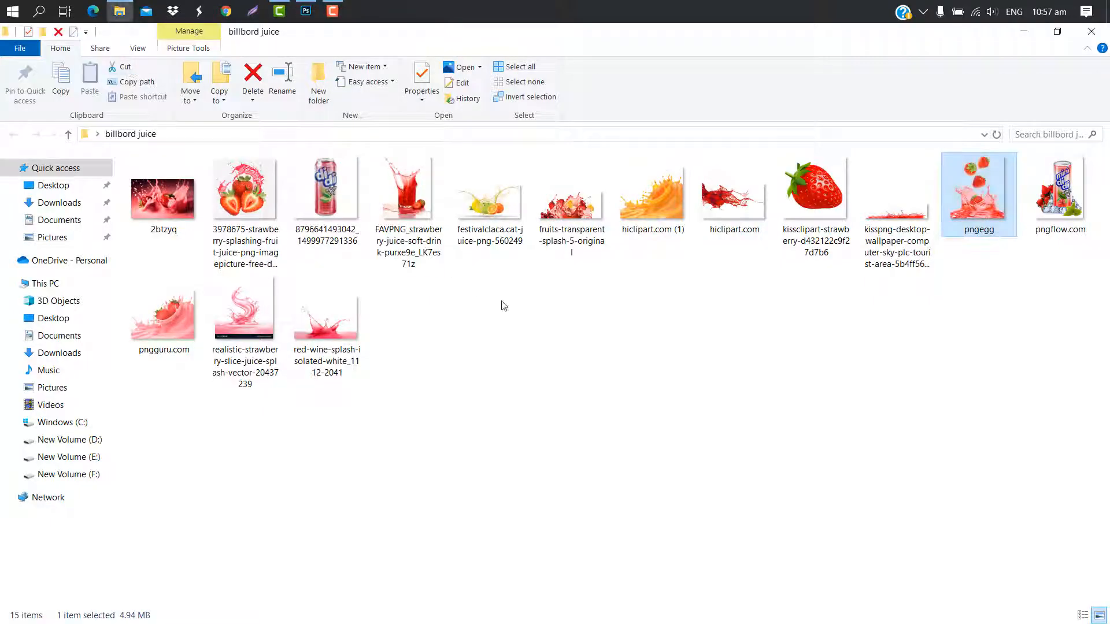
pyautogui.moveTo(809, 214); pyautogui.dragTo(306, 31)
pyautogui.moveTo(306, 29); pyautogui.dragTo(405, 220)
pyautogui.moveTo(649, 156); pyautogui.dragTo(346, 458)
pyautogui.moveTo(322, 473); pyautogui.dragTo(358, 475)
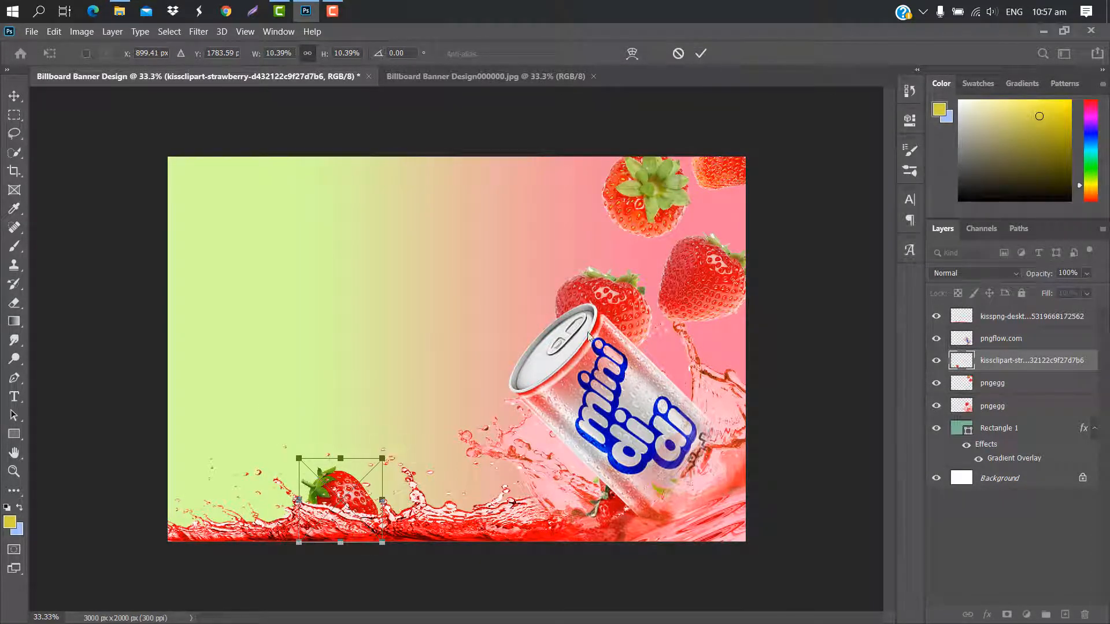
pyautogui.click(701, 53)
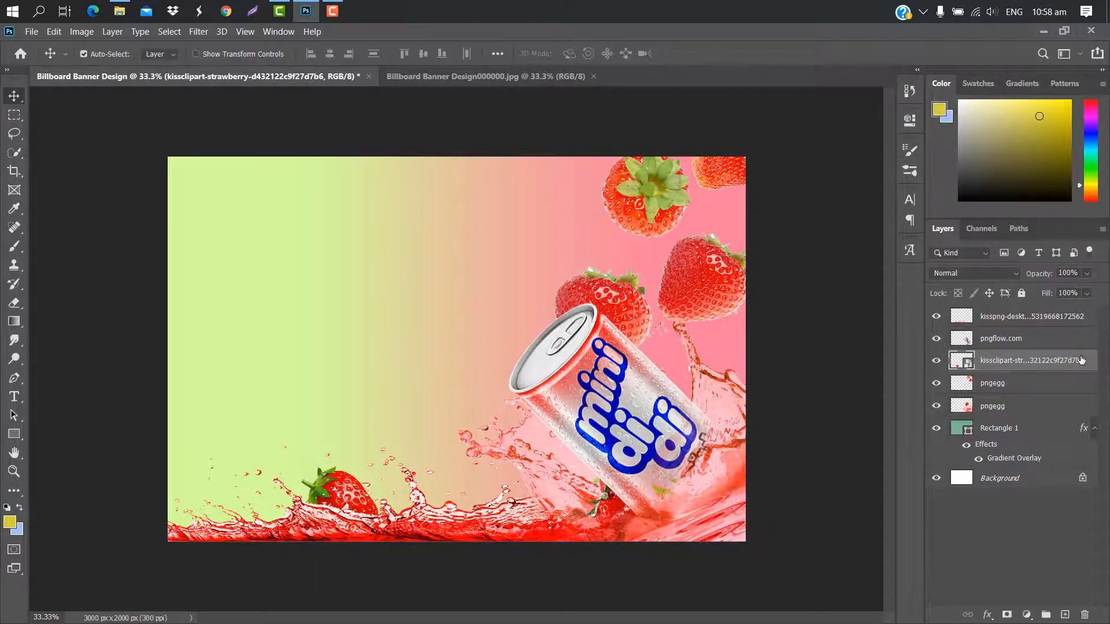
# Duplicate the kissclipart strawberry, rotate the copy about 85°, scale it to about 12% and set it in the splash beside the can.
pyautogui.hotkey('ctrl', 't')
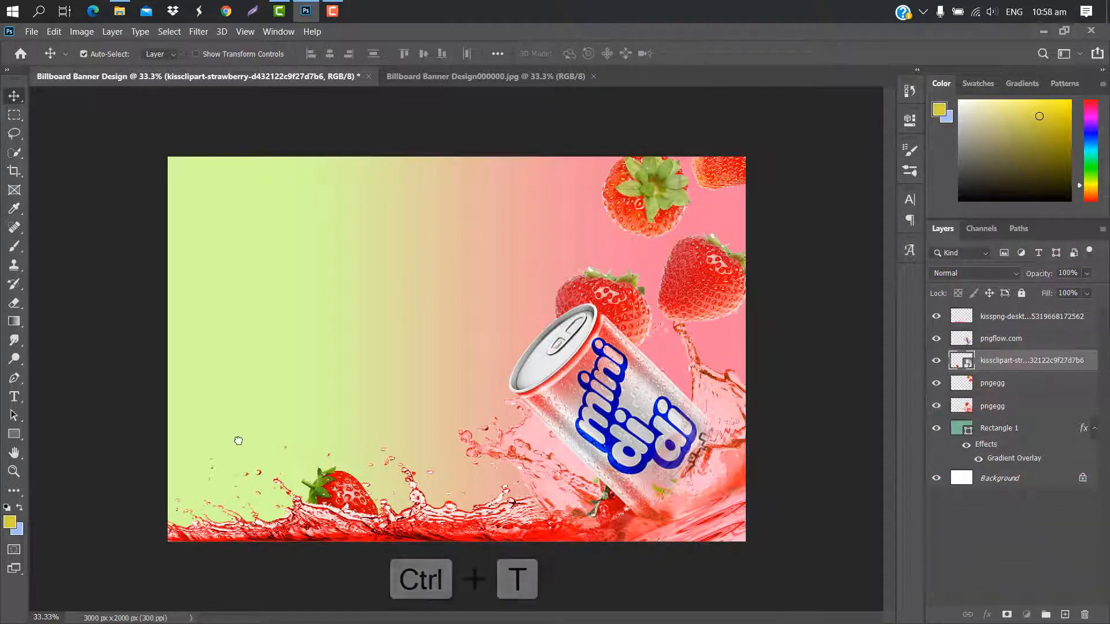
pyautogui.hotkey('ctrl', 'j')
pyautogui.hotkey('ctrl', 't')
pyautogui.moveTo(360, 479); pyautogui.dragTo(441, 443)
pyautogui.moveTo(481, 414); pyautogui.dragTo(495, 471)
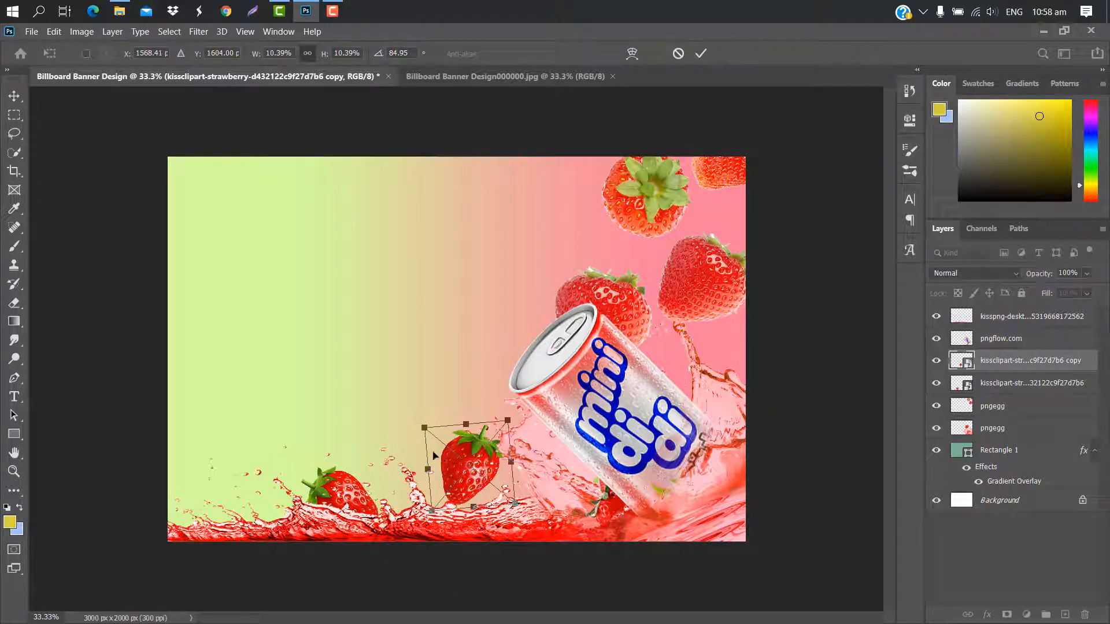
pyautogui.moveTo(421, 425); pyautogui.dragTo(410, 416)
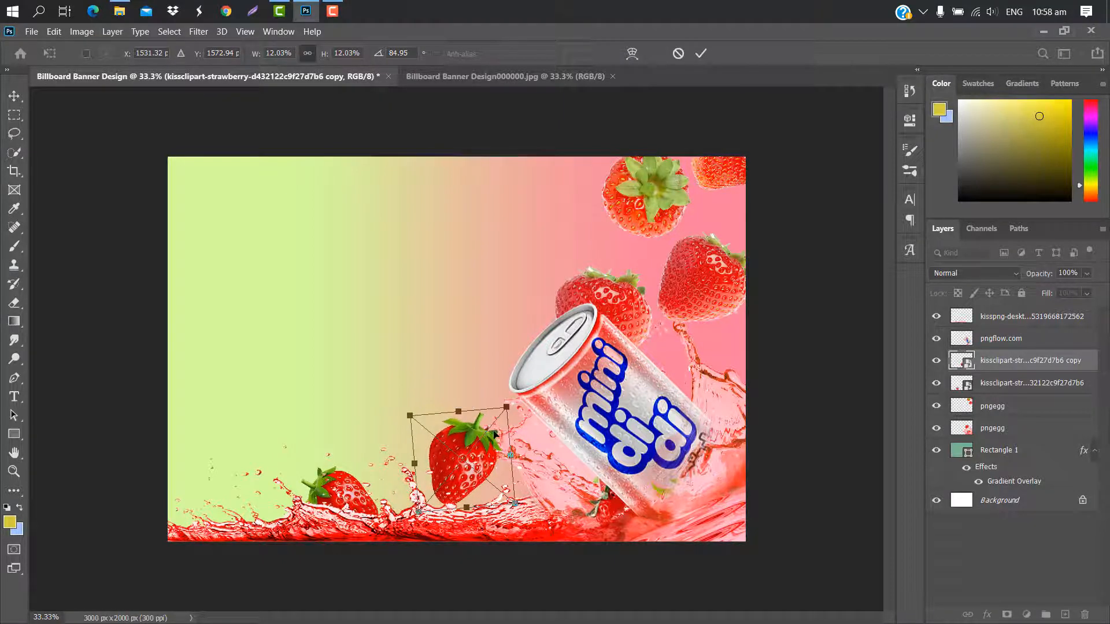
pyautogui.moveTo(494, 435); pyautogui.dragTo(505, 451)
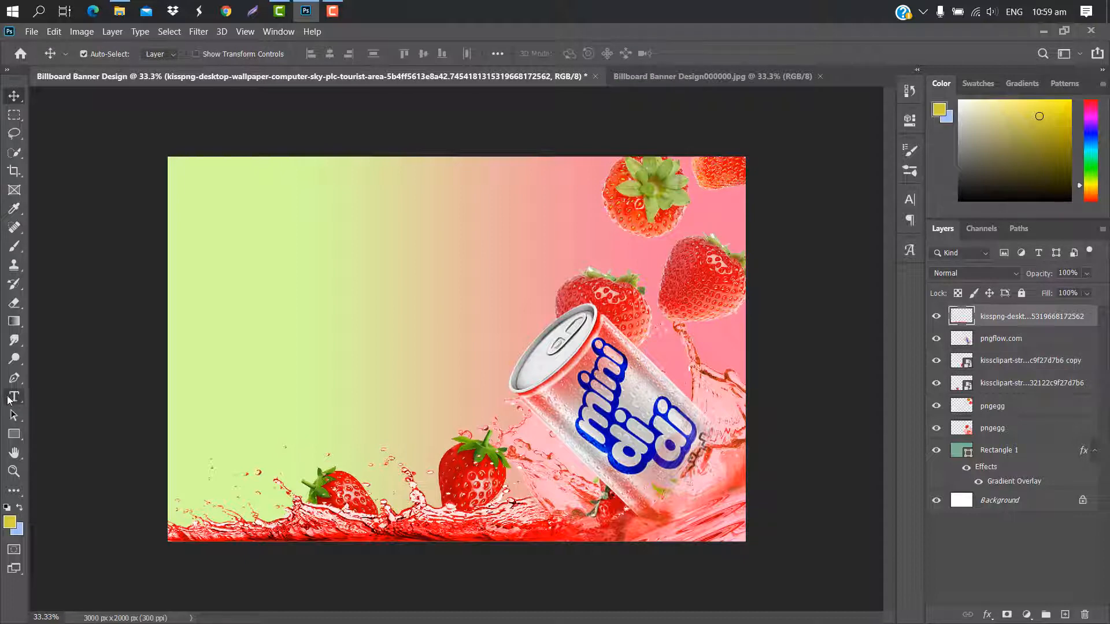
# Add the white text "mini" in Arista 2.0 in the banner's upper-left area and scale it to about 316%.
pyautogui.click(14, 397)
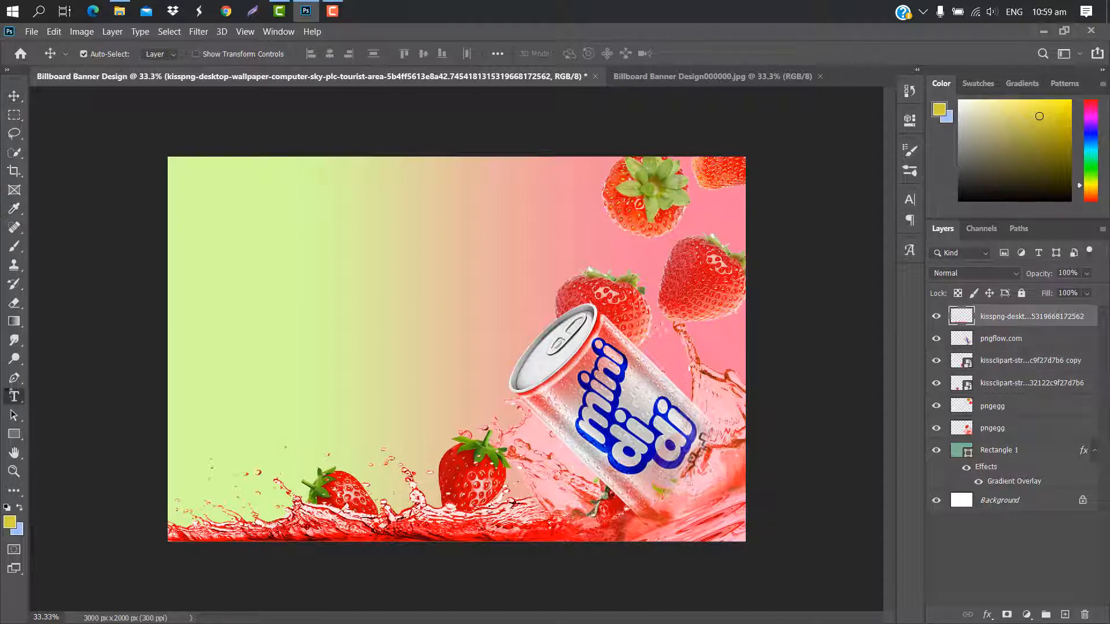
pyautogui.click(206, 217)
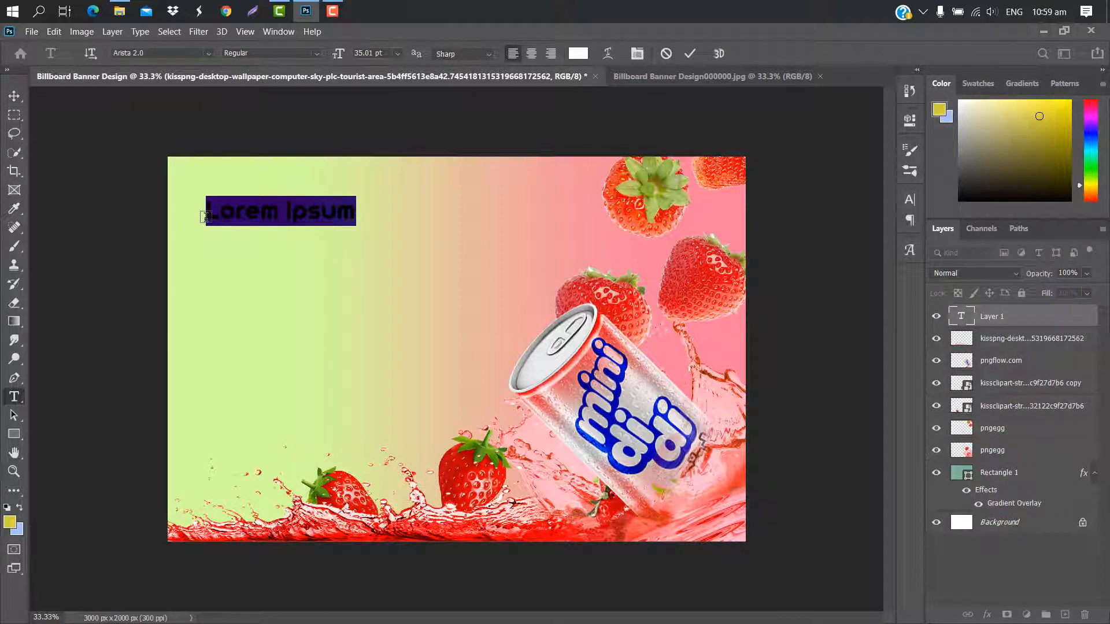
pyautogui.press('BackSpace')
pyautogui.write('mini')
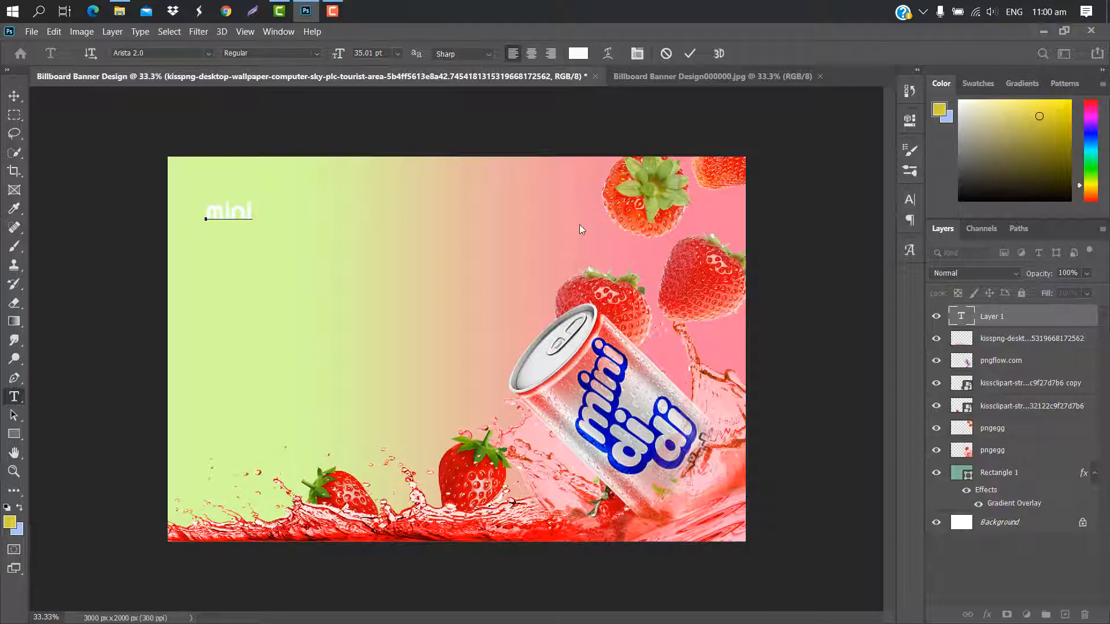
pyautogui.click(690, 54)
pyautogui.hotkey('ctrl', 't')
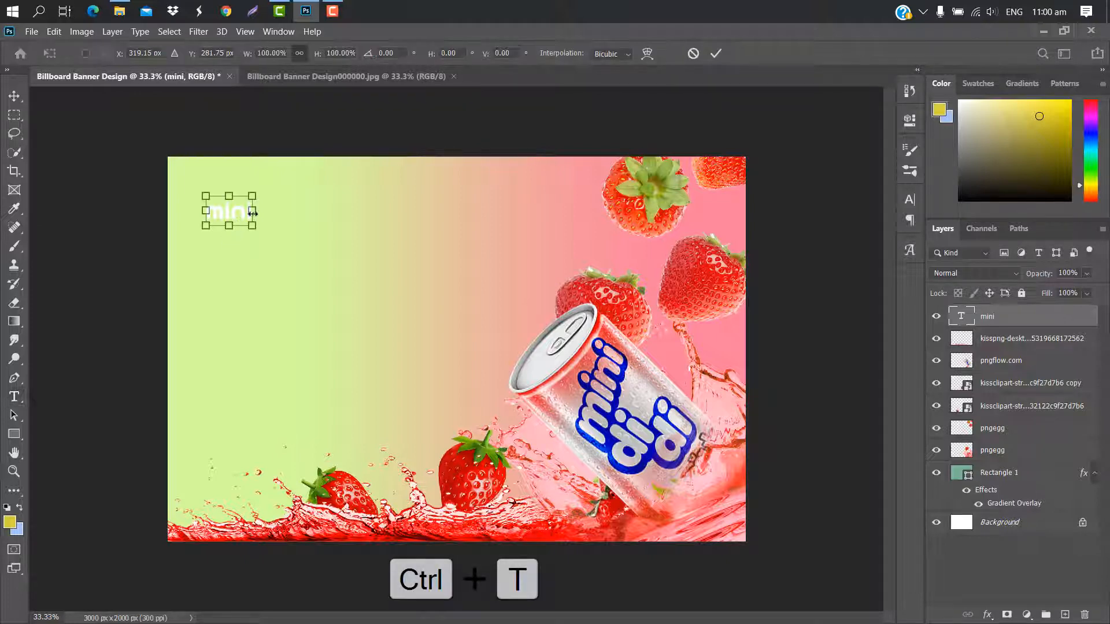
pyautogui.moveTo(252, 212); pyautogui.dragTo(352, 207)
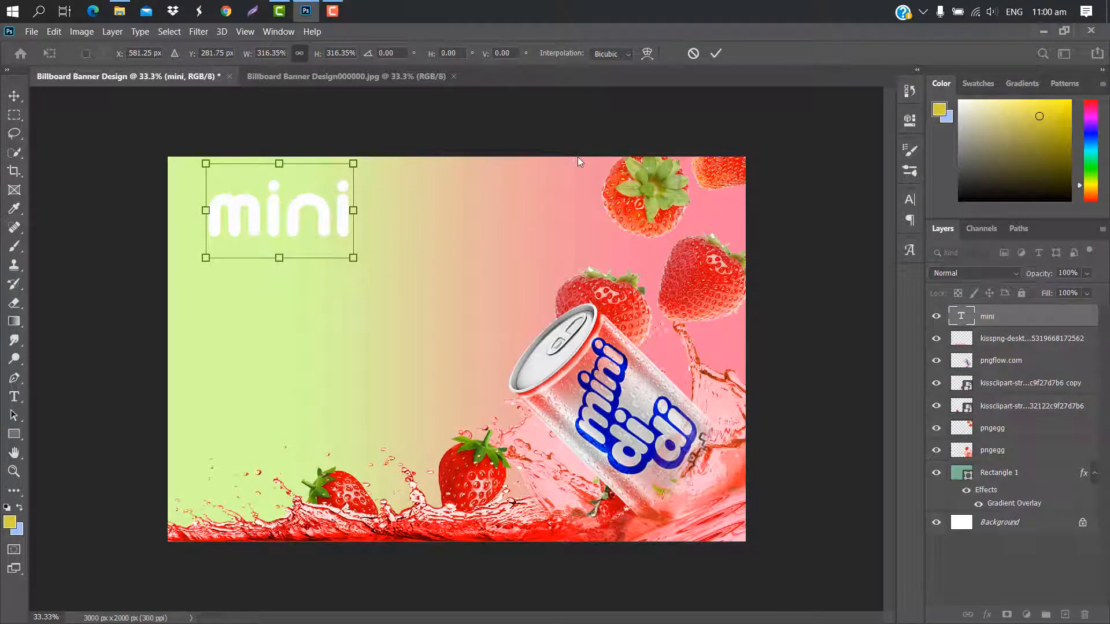
pyautogui.click(716, 53)
# Add a drop shadow to the "mini" text in pink #f83f8d with the size at 27 px.
pyautogui.doubleClick(1055, 317)
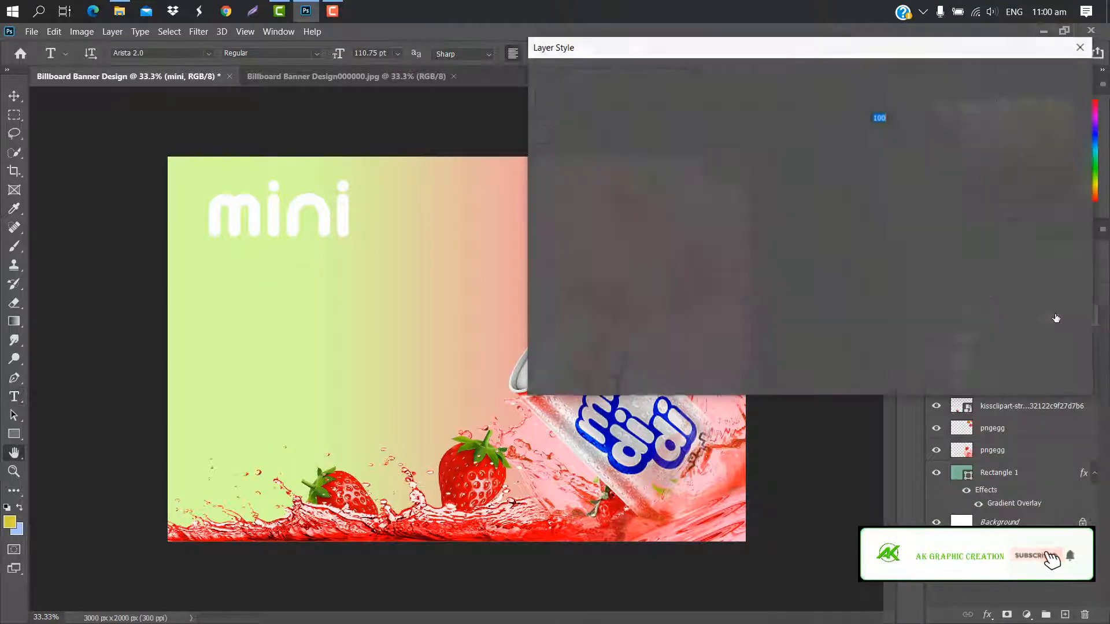
pyautogui.click(622, 322)
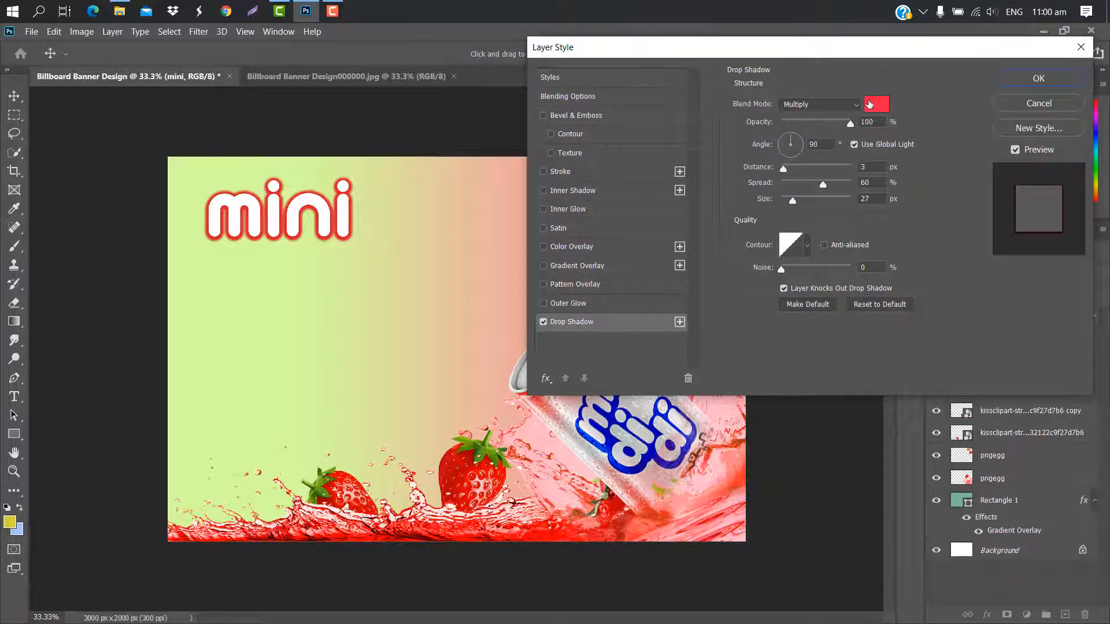
pyautogui.click(870, 104)
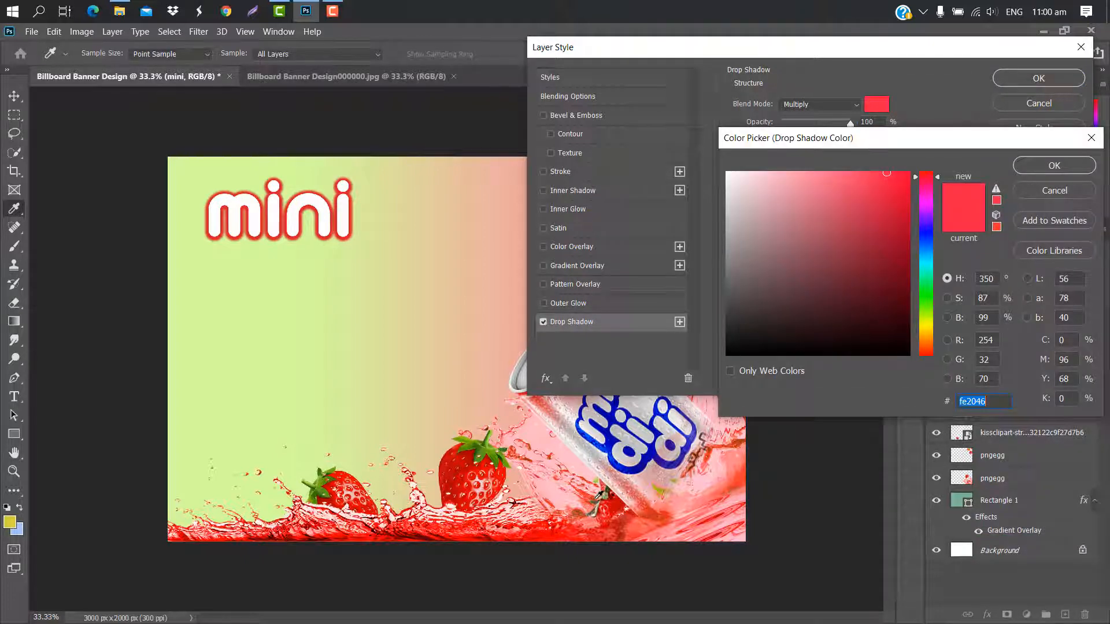
pyautogui.click(644, 502)
pyautogui.click(924, 184)
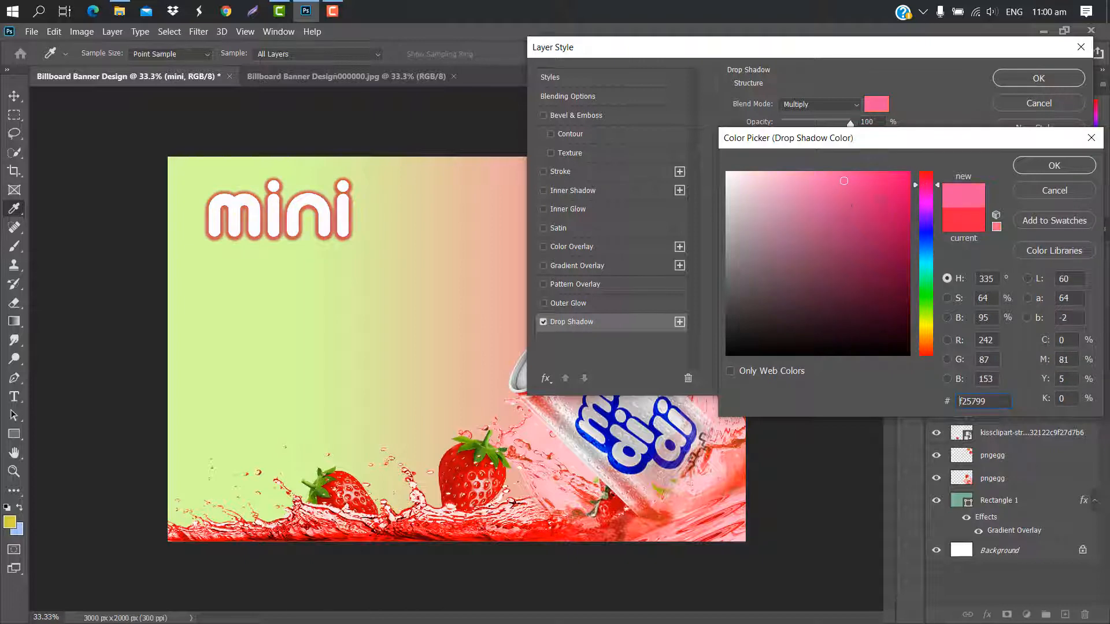
pyautogui.click(863, 176)
pyautogui.click(1056, 168)
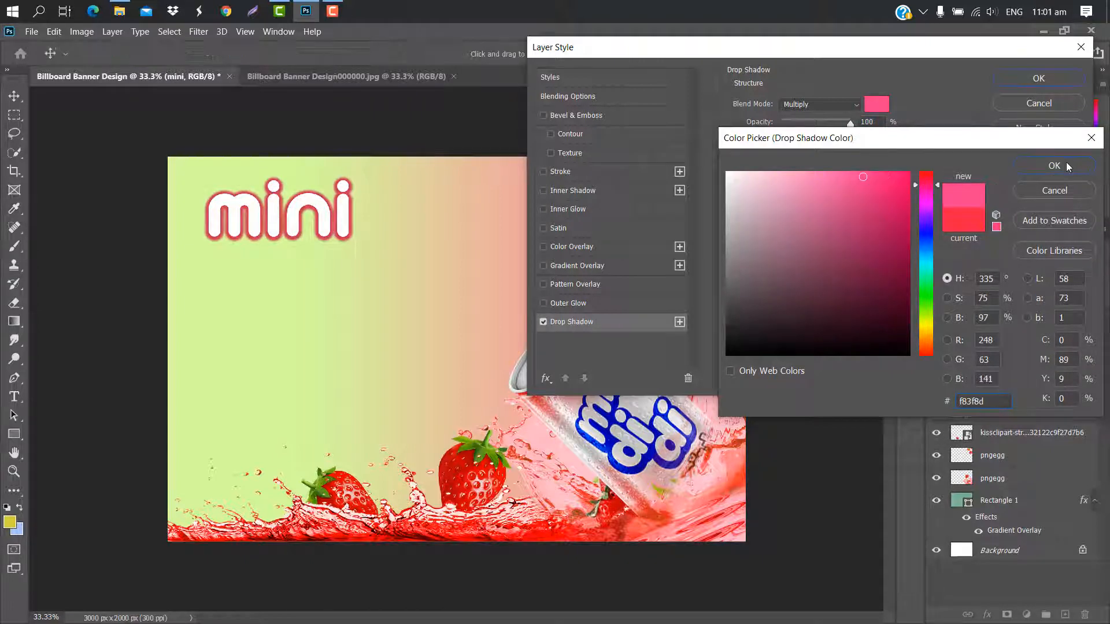
pyautogui.moveTo(796, 200); pyautogui.dragTo(792, 200)
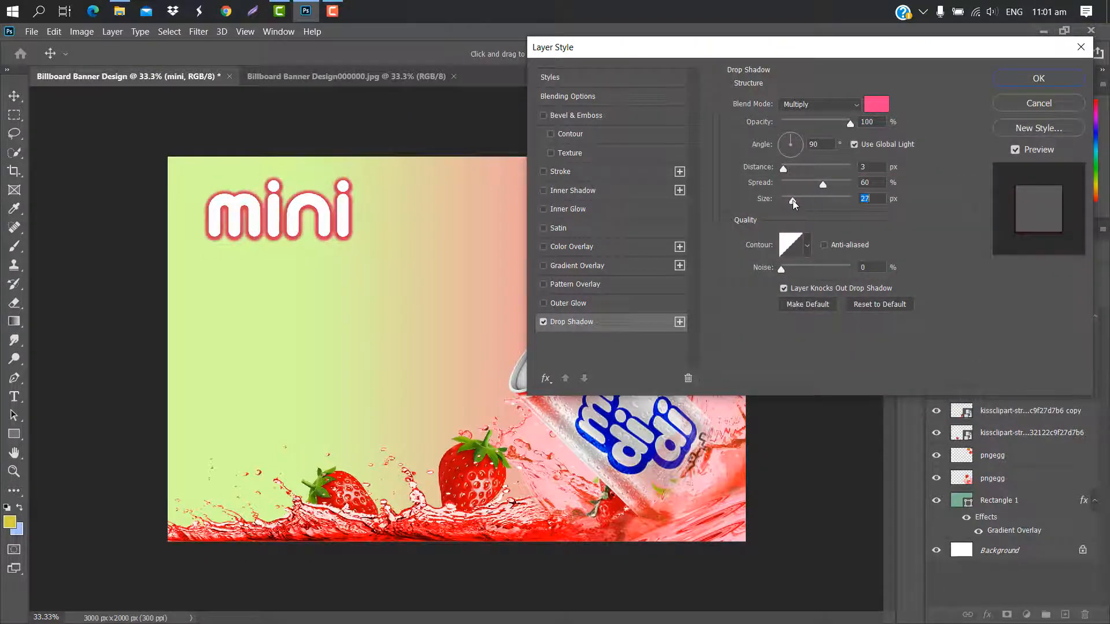
pyautogui.click(1039, 78)
# Rotate the "mini" text about -15°, scale it to about 95% and move it into the banner's upper-left corner.
pyautogui.hotkey('ctrl', 't')
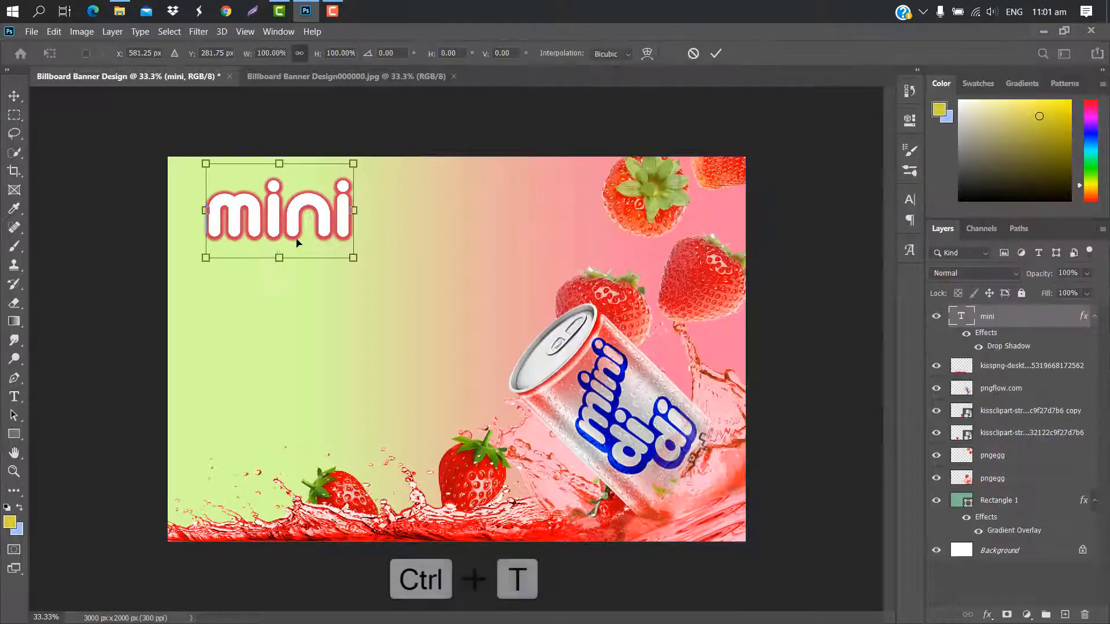
pyautogui.moveTo(358, 215); pyautogui.dragTo(340, 147)
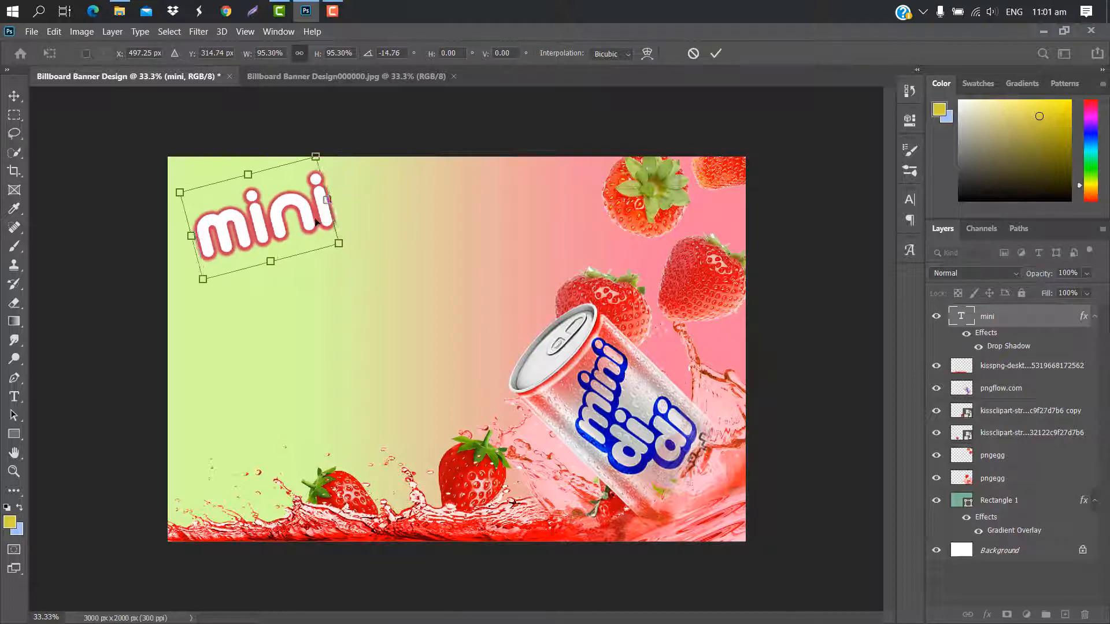
pyautogui.moveTo(320, 223); pyautogui.dragTo(303, 225)
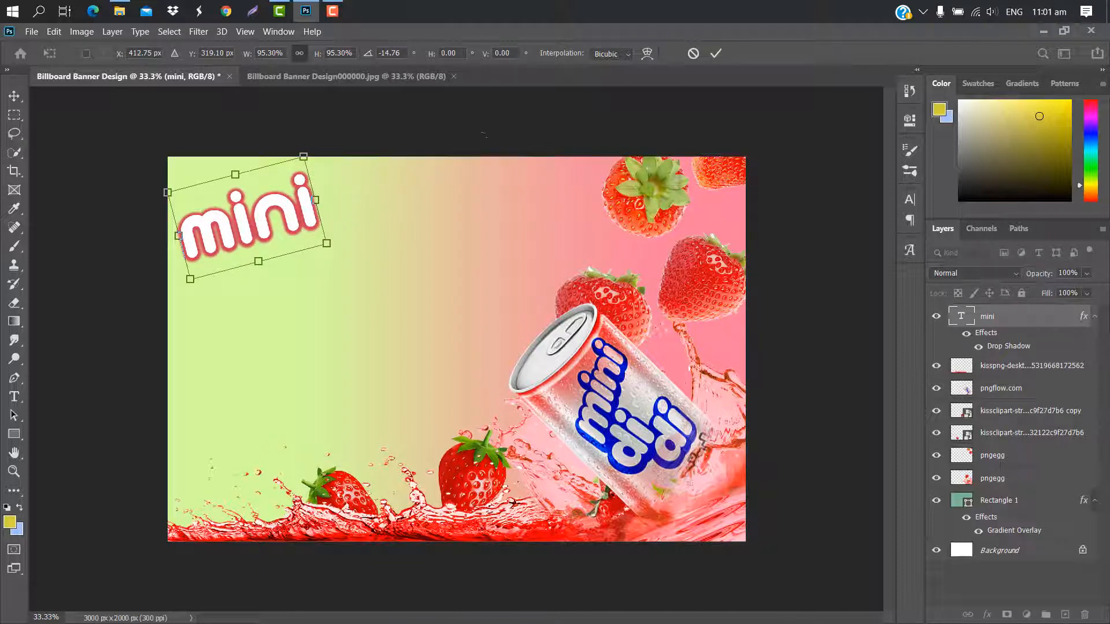
pyautogui.click(717, 54)
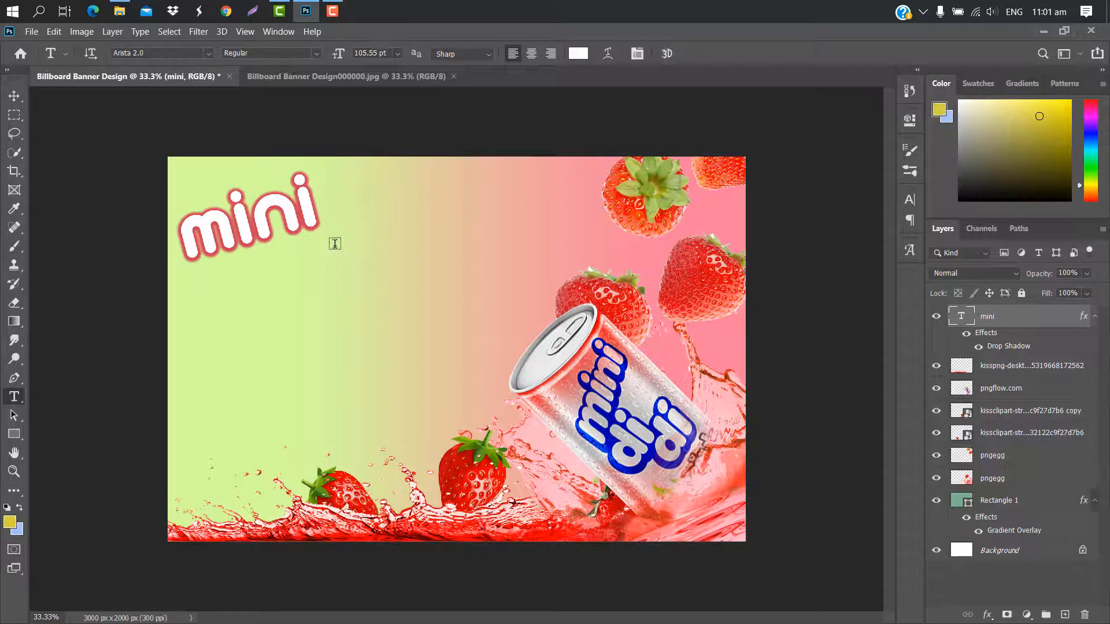
# Duplicate the "mini" text layer and place the copy slightly lower, just to the right of the original.
pyautogui.moveTo(1030, 315); pyautogui.dragTo(1066, 613)
pyautogui.hotkey('ctrl', 't')
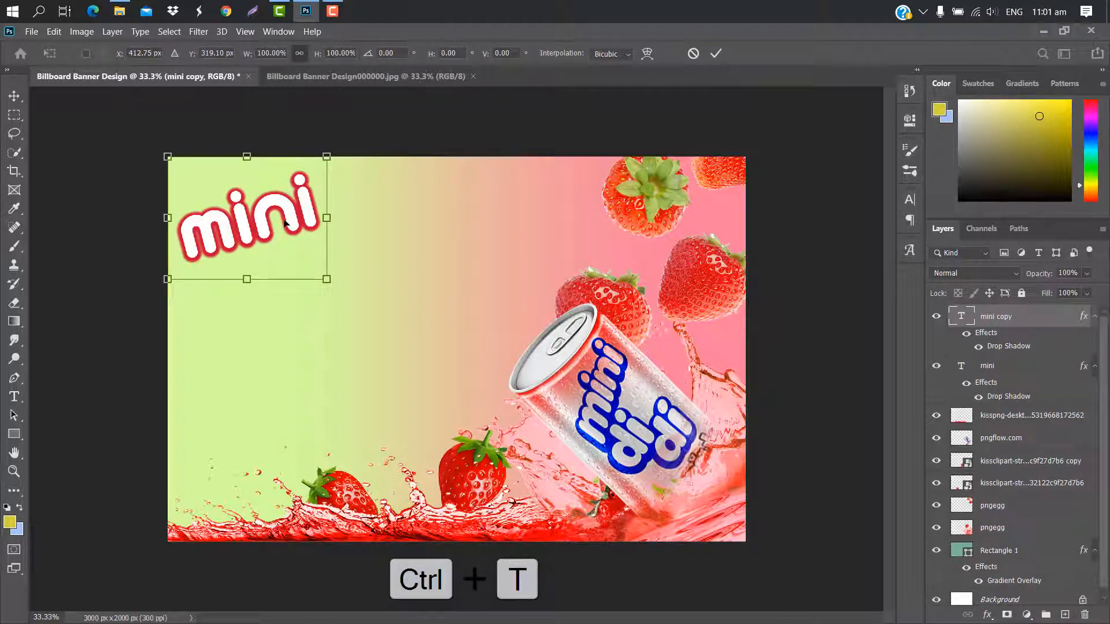
pyautogui.moveTo(285, 223); pyautogui.dragTo(422, 241)
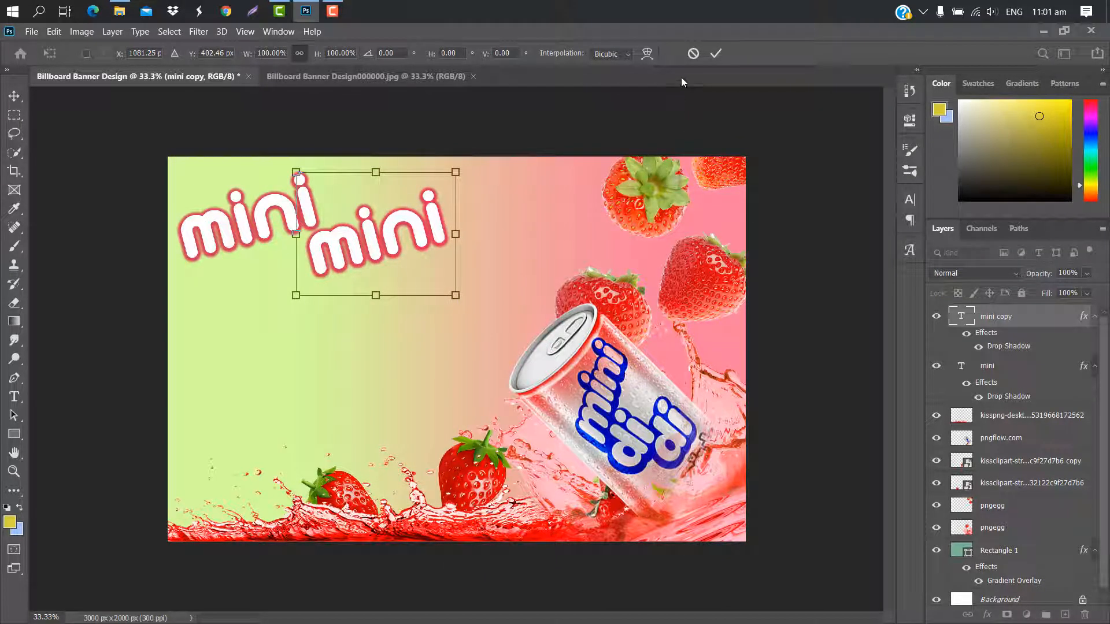
pyautogui.click(716, 54)
# Change the copied text to "didi" and move it slightly up and right so it sits clear of "mini".
pyautogui.doubleClick(961, 316)
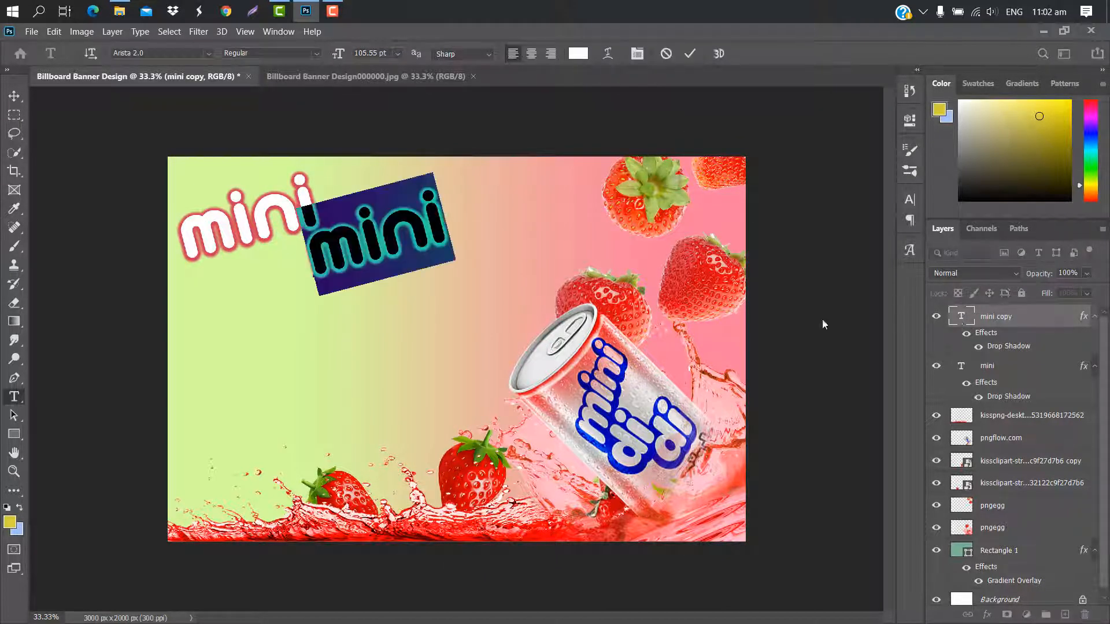
pyautogui.write('didi')
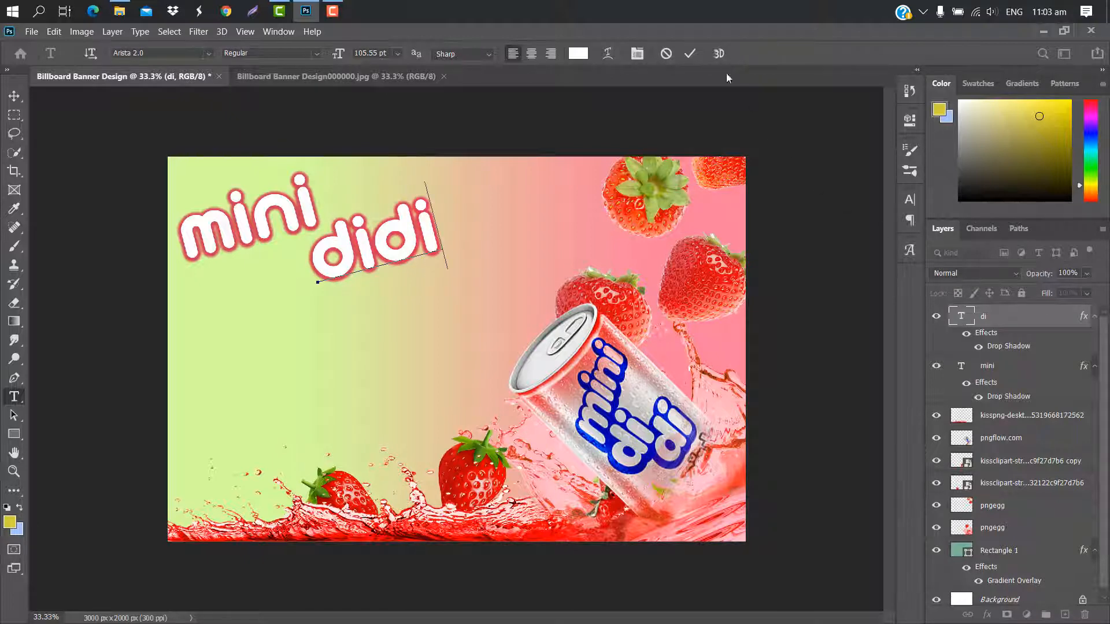
pyautogui.click(692, 54)
pyautogui.hotkey('ctrl', 't')
pyautogui.moveTo(381, 241); pyautogui.dragTo(413, 219)
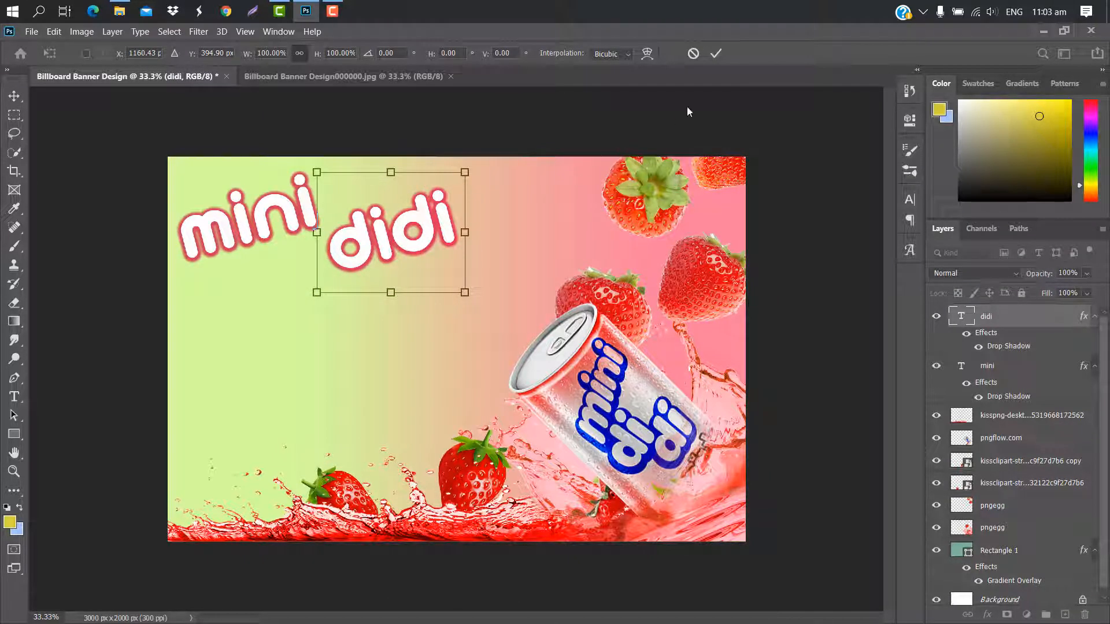
pyautogui.click(717, 55)
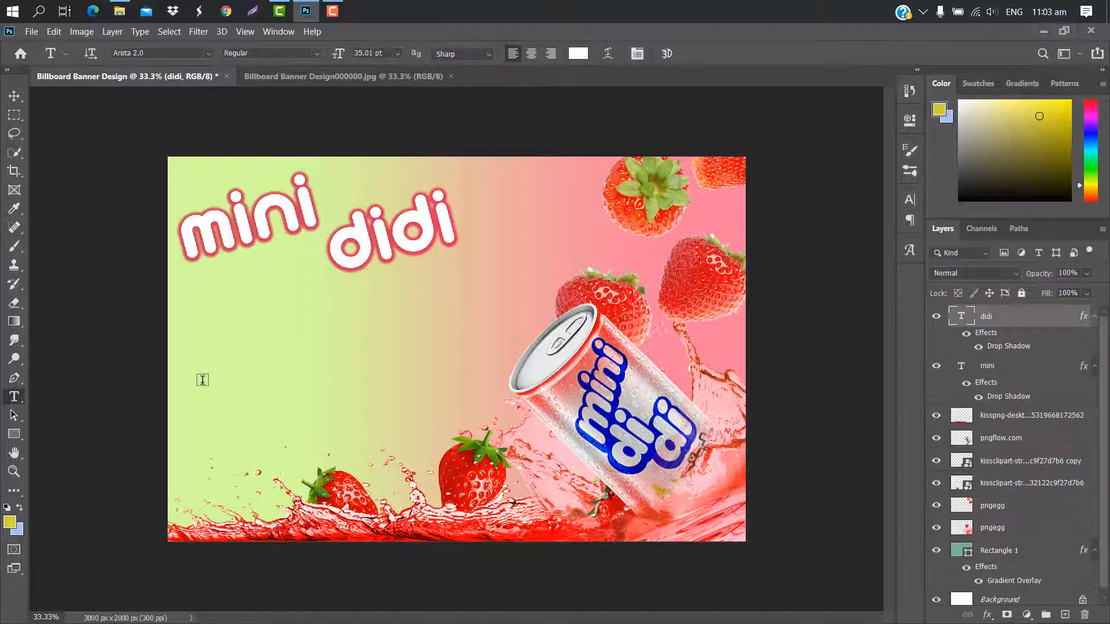
# Add the white text "feel refreshment" on the green area below the title.
pyautogui.click(202, 380)
pyautogui.press('BackSpace')
pyautogui.write('drink')
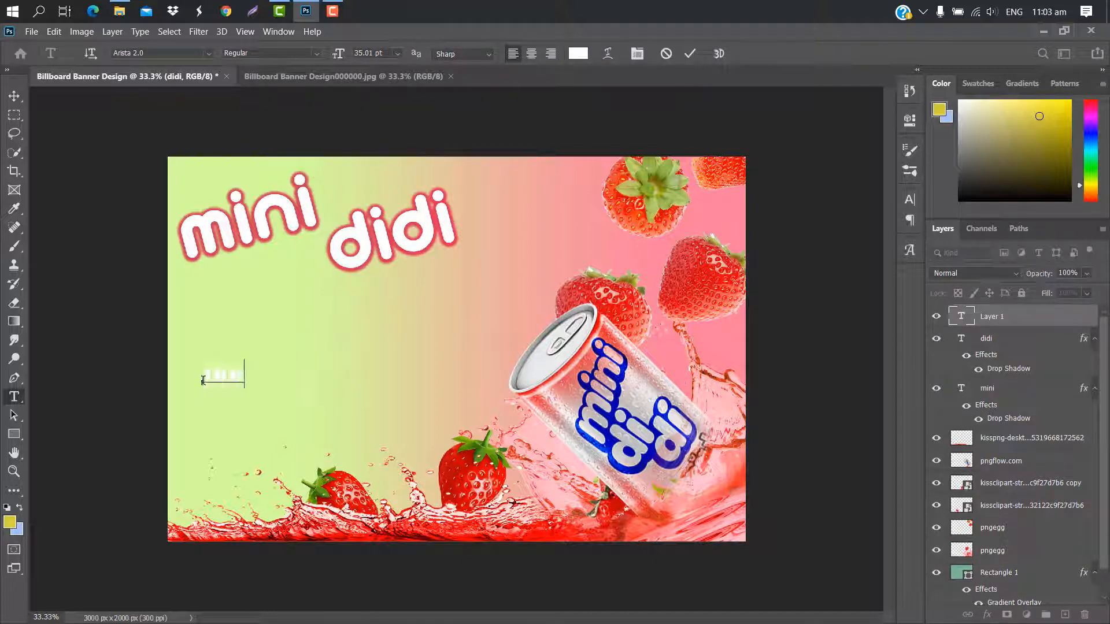
pyautogui.write(' refresh')
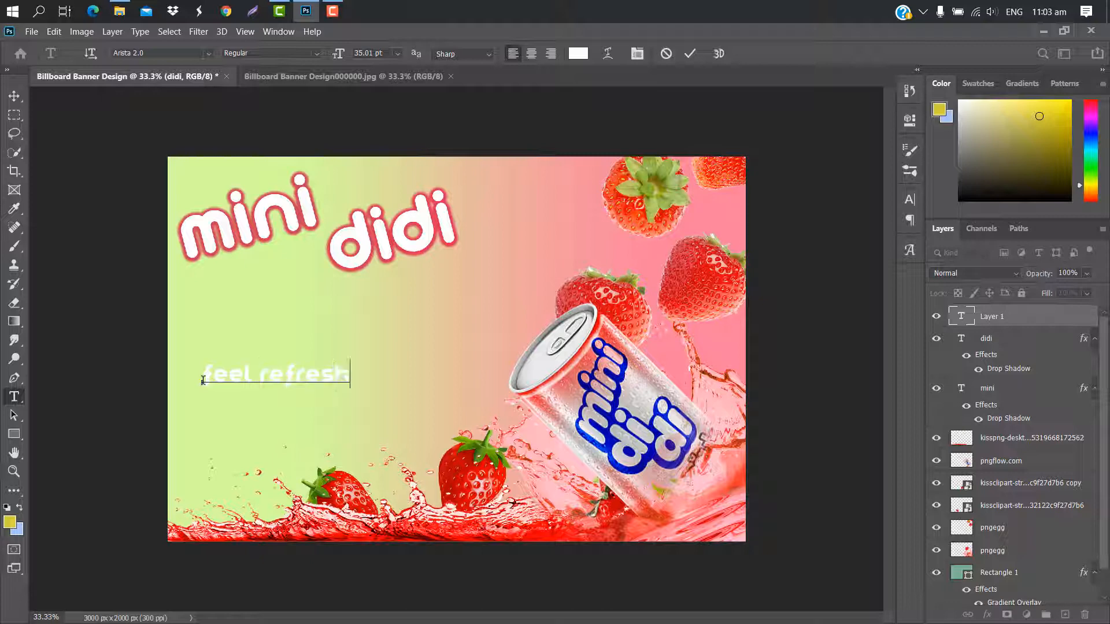
pyautogui.write('ment')
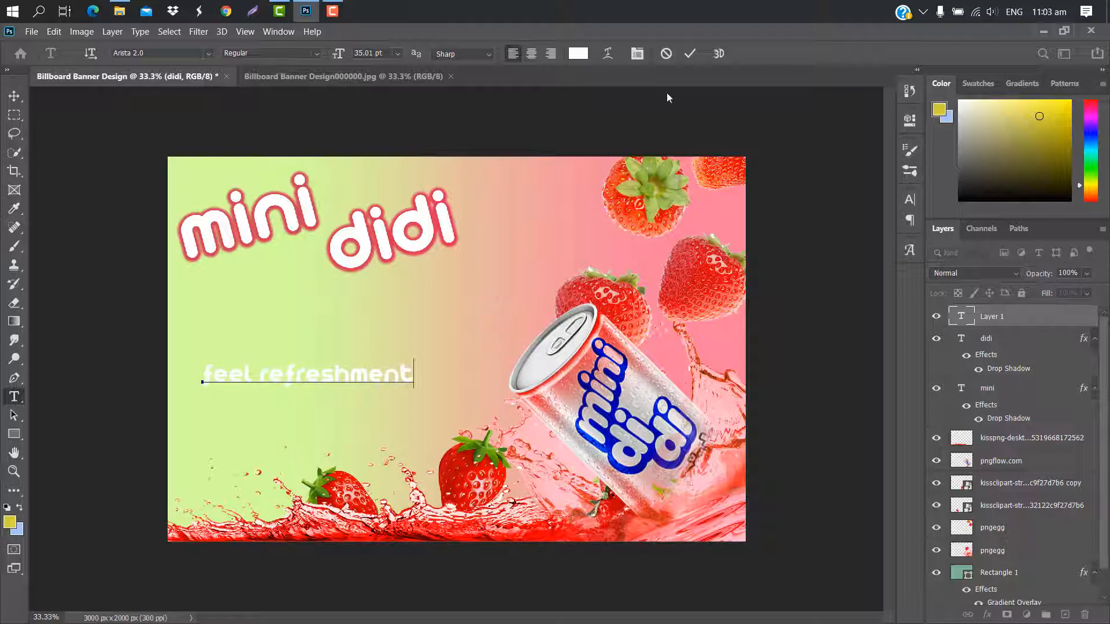
pyautogui.click(688, 54)
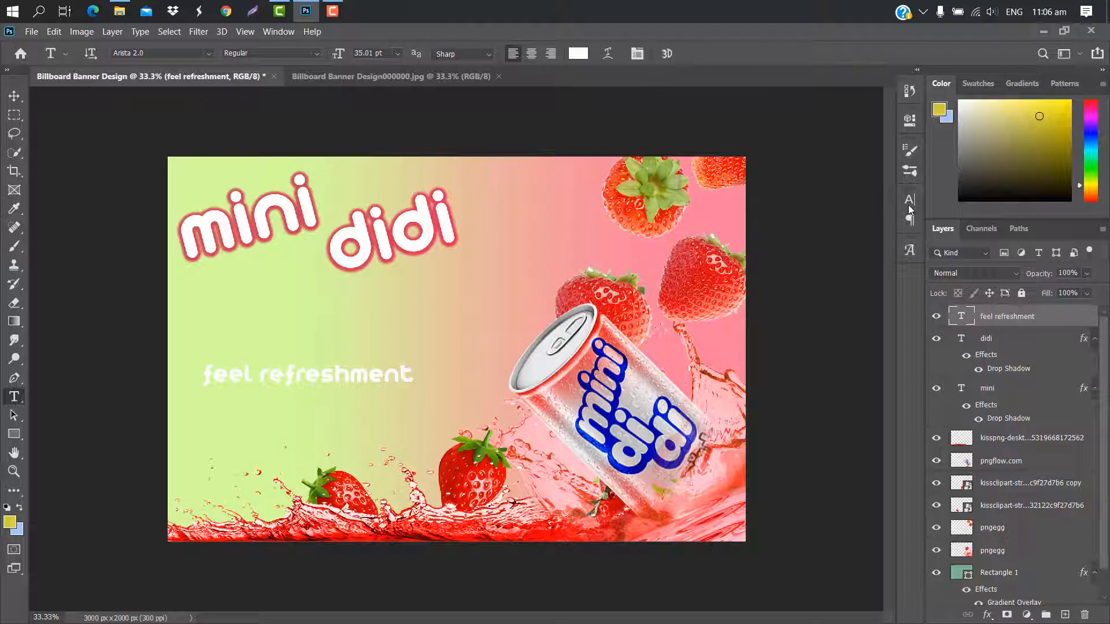
# Set the font of the "feel refreshment" text to Rohtwo.
pyautogui.click(909, 203)
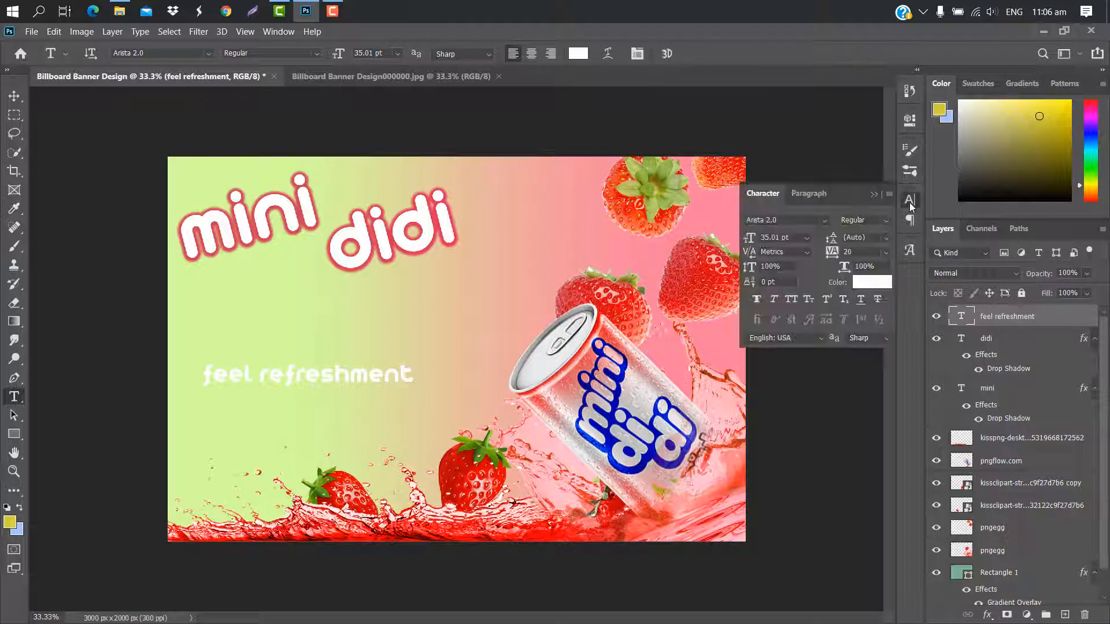
pyautogui.click(825, 220)
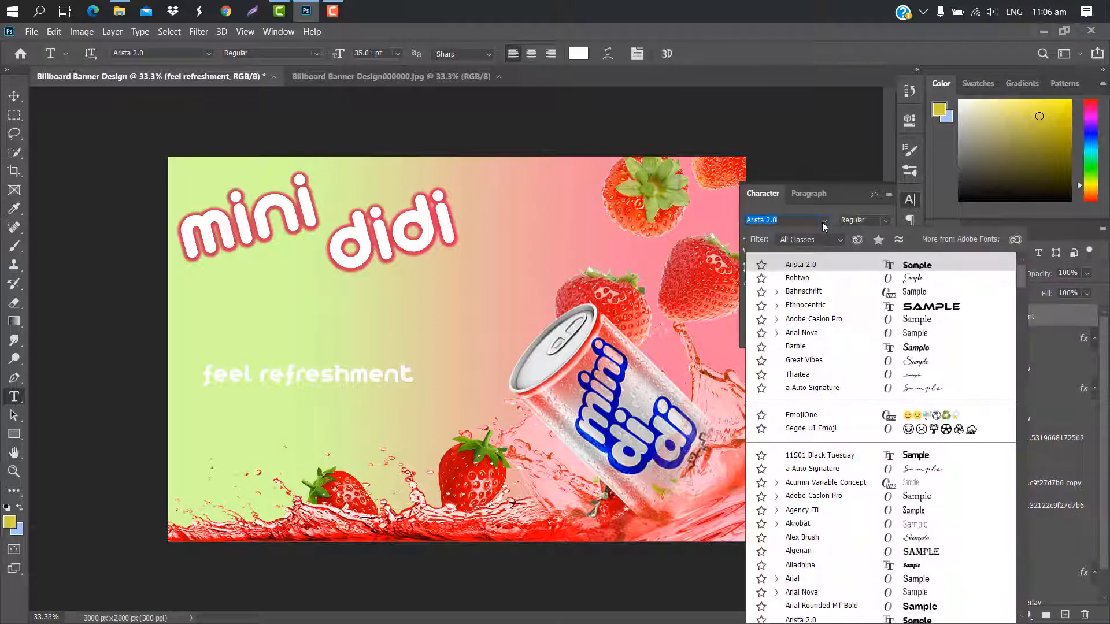
pyautogui.click(807, 278)
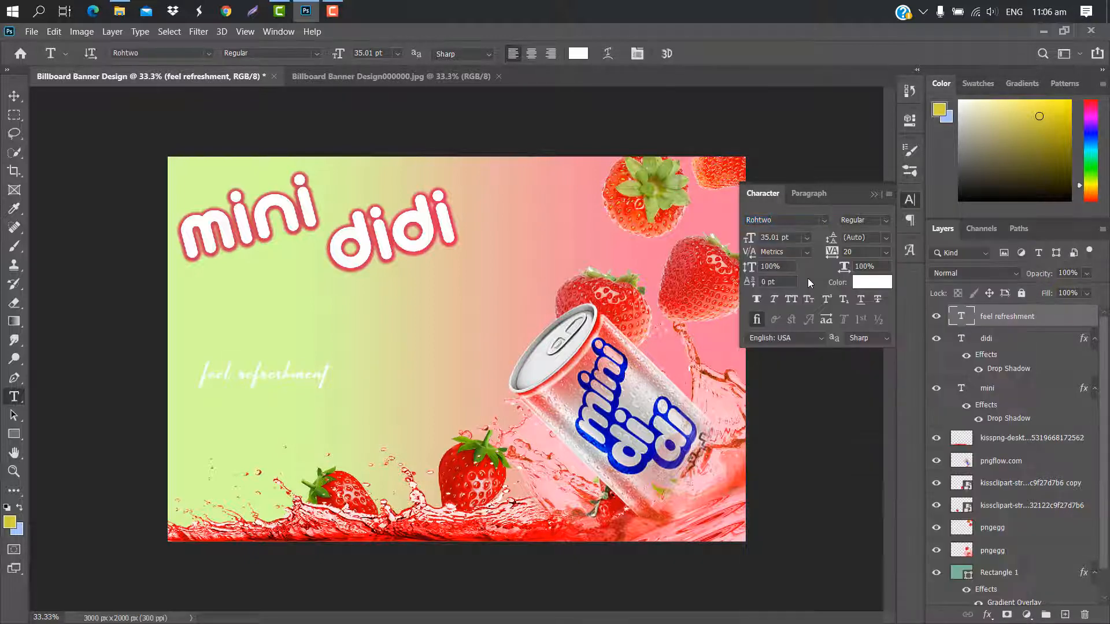
pyautogui.click(873, 194)
# Scale the "feel refreshment" text to about 231%, rotate it about -16° and place it between the title and the splash.
pyautogui.hotkey('ctrl', 't')
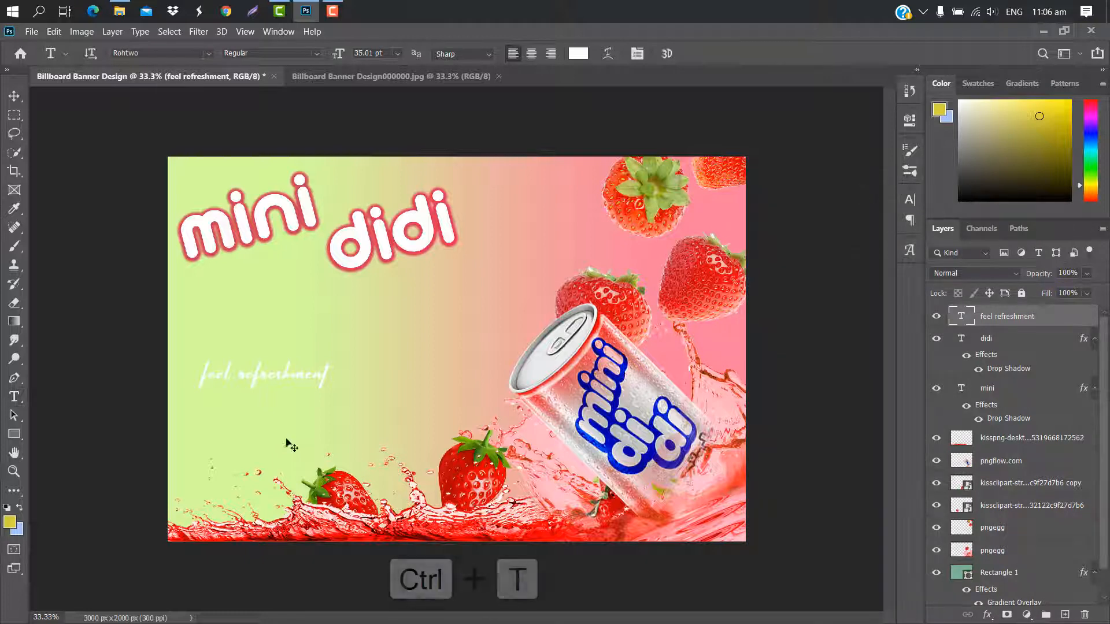
pyautogui.moveTo(334, 373); pyautogui.dragTo(481, 364)
pyautogui.moveTo(489, 321); pyautogui.dragTo(513, 254)
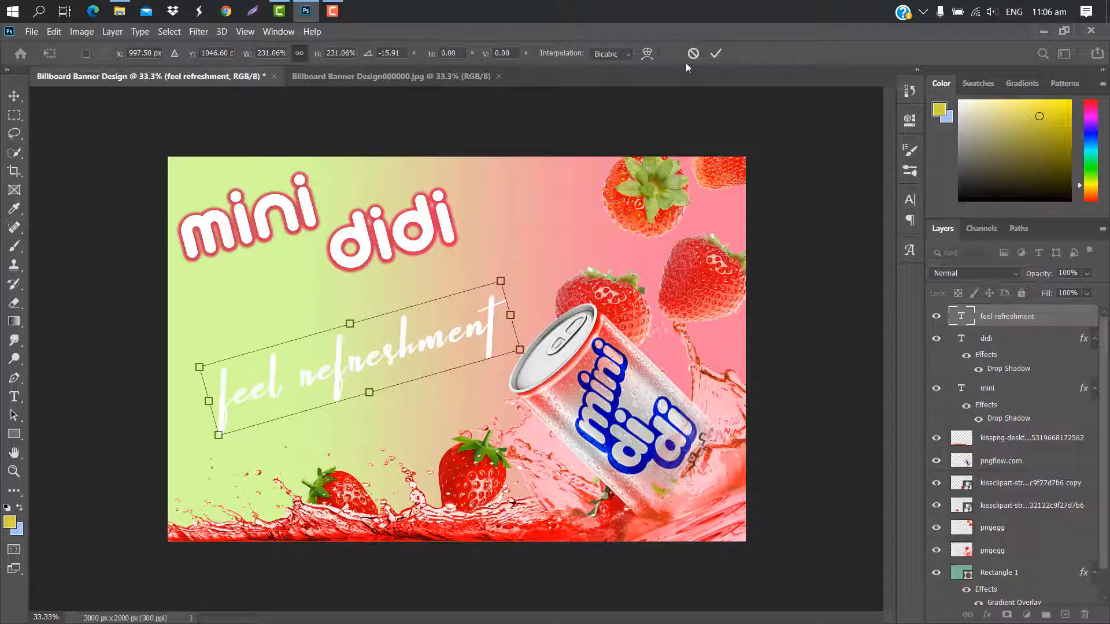
pyautogui.click(716, 53)
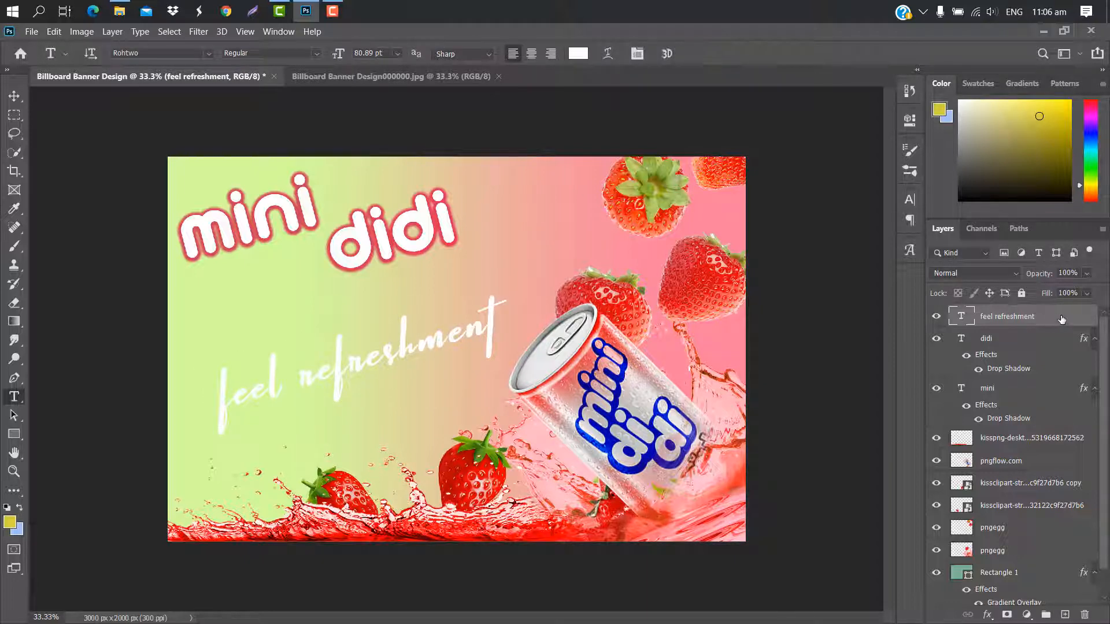
# Add a drop shadow to "feel refreshment" using the blue #0115cd sampled from the can's lettering.
pyautogui.doubleClick(1061, 320)
pyautogui.click(614, 322)
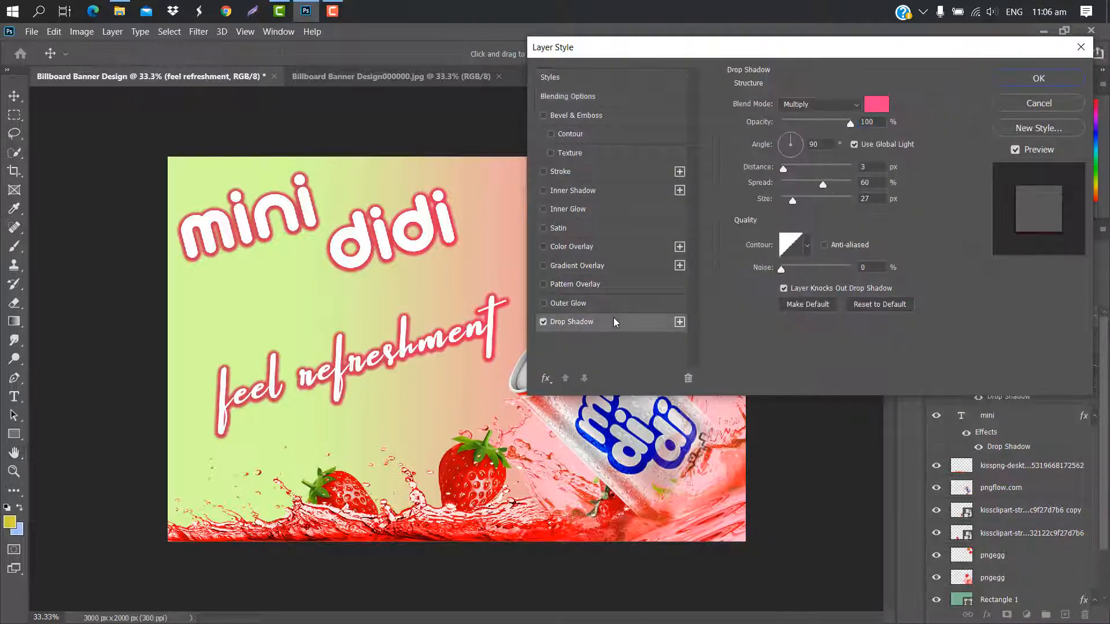
pyautogui.click(887, 105)
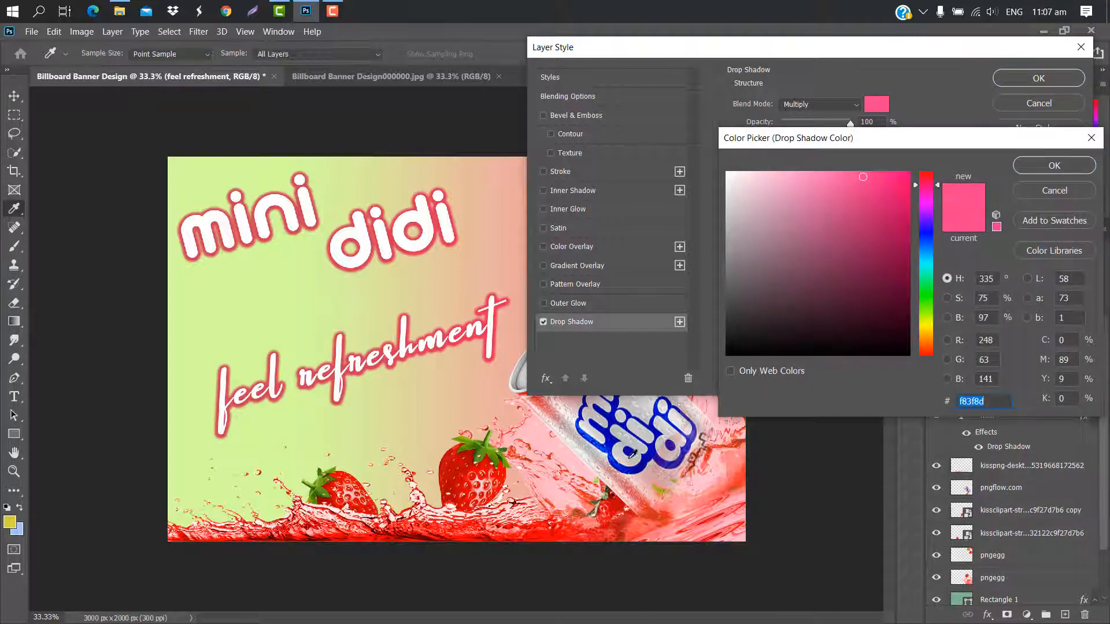
pyautogui.click(645, 457)
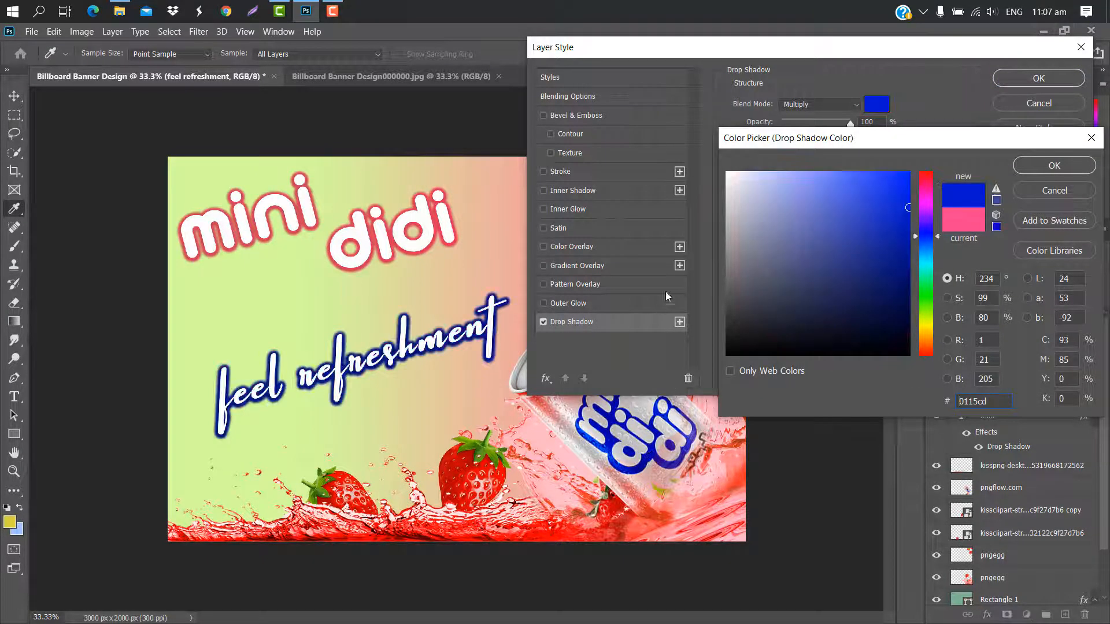
pyautogui.click(1053, 166)
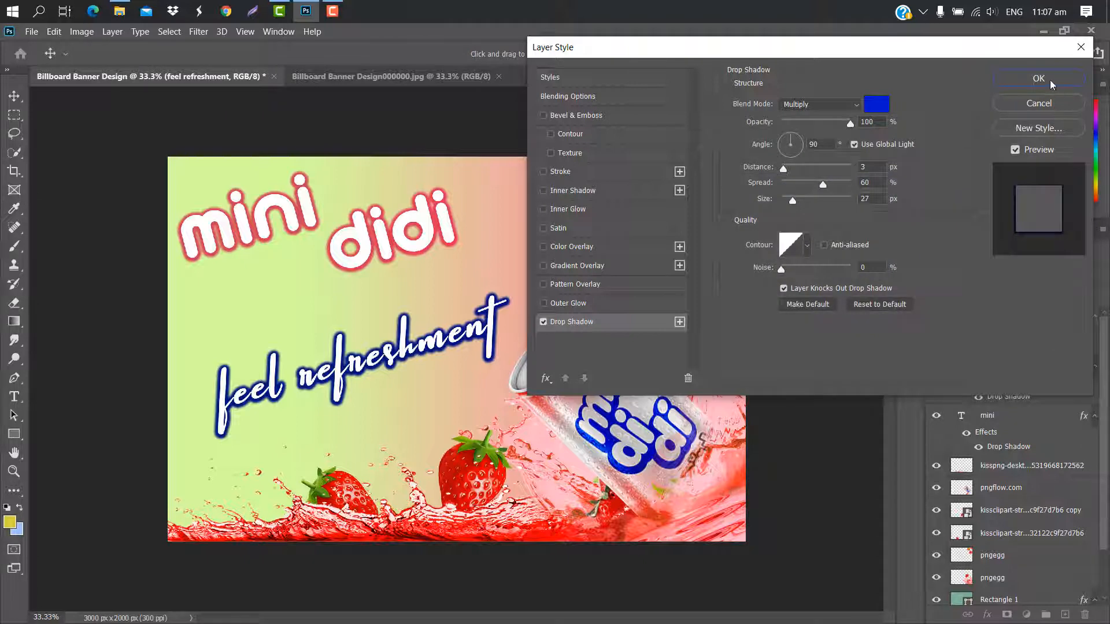
pyautogui.click(1034, 79)
# Move the "mini" and "didi" texts together slightly down and right, closer to the "feel refreshment" line.
pyautogui.keyDown('ctrl'); pyautogui.click(1016, 416); pyautogui.keyUp('ctrl')
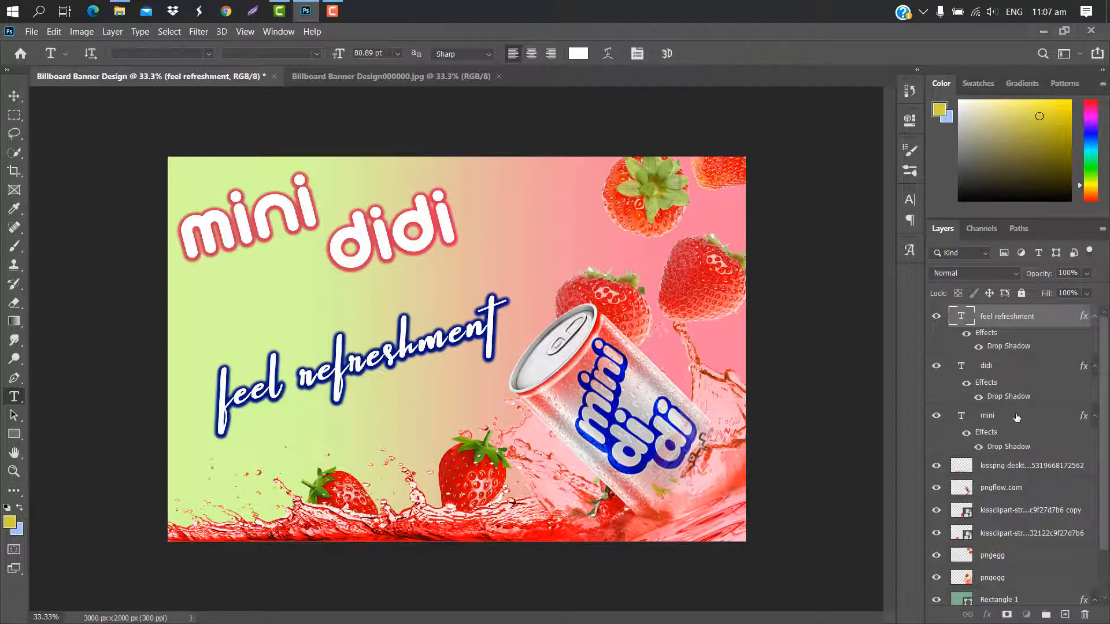
pyautogui.keyDown('ctrl'); pyautogui.click(1018, 366); pyautogui.keyUp('ctrl')
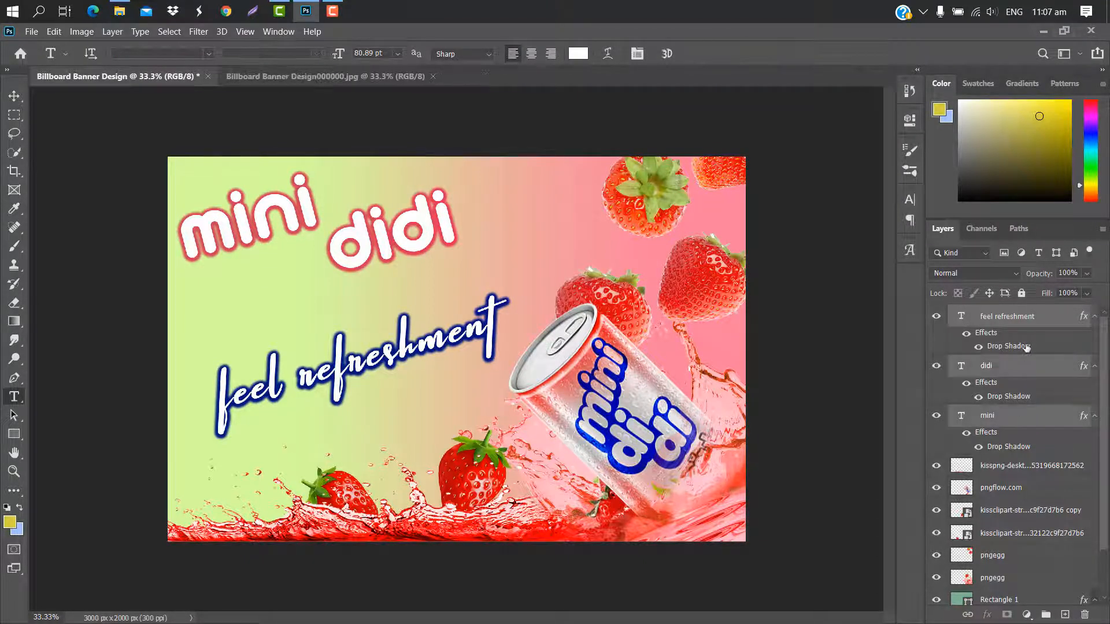
pyautogui.keyDown('ctrl'); pyautogui.click(1043, 318); pyautogui.keyUp('ctrl')
pyautogui.hotkey('ctrl', 't')
pyautogui.moveTo(375, 223)
pyautogui.mouseDown()
pyautogui.moveTo(393, 238)
pyautogui.moveTo(382, 240)
pyautogui.moveTo(380, 215)
pyautogui.mouseUp()
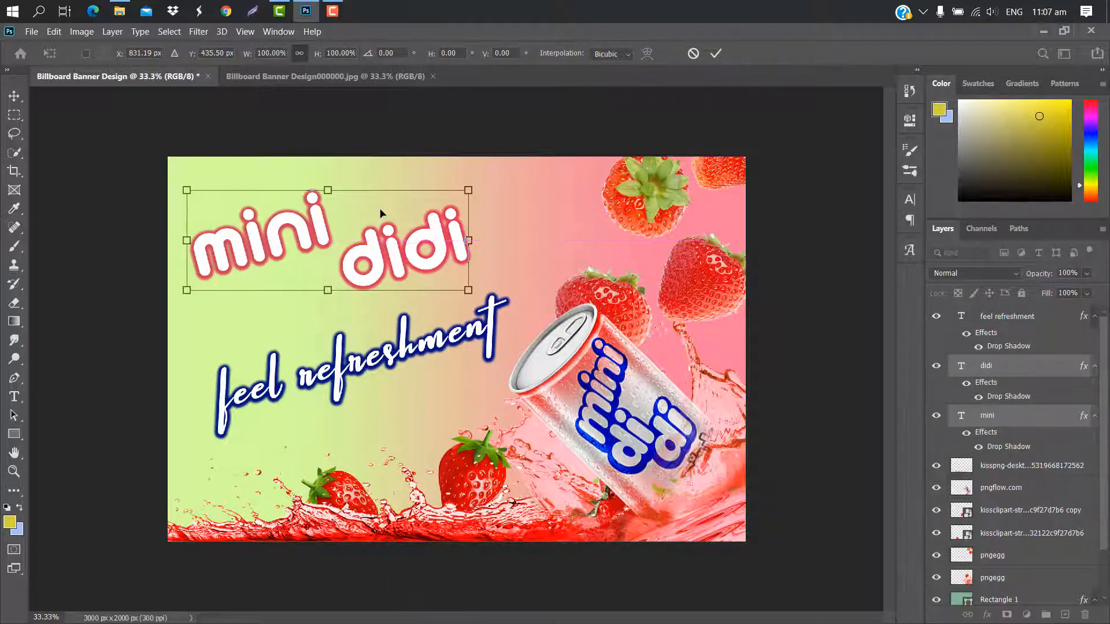
pyautogui.click(719, 54)
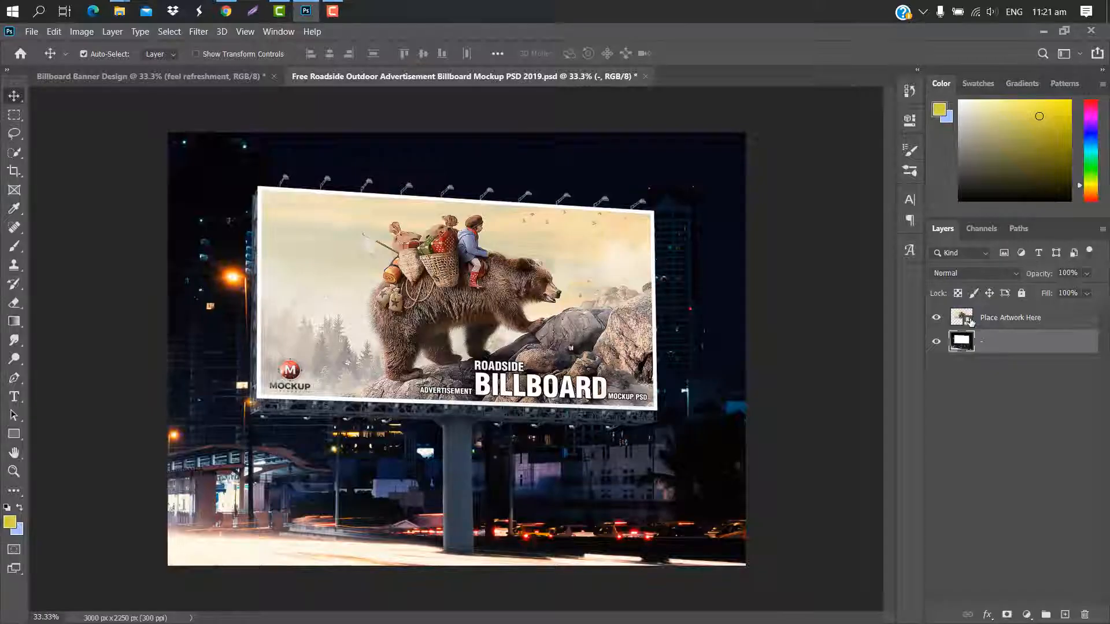
# Open the billboard mockup's artwork smart object and copy a merged stamp of all visible banner layers into it.
pyautogui.doubleClick(289, 202)
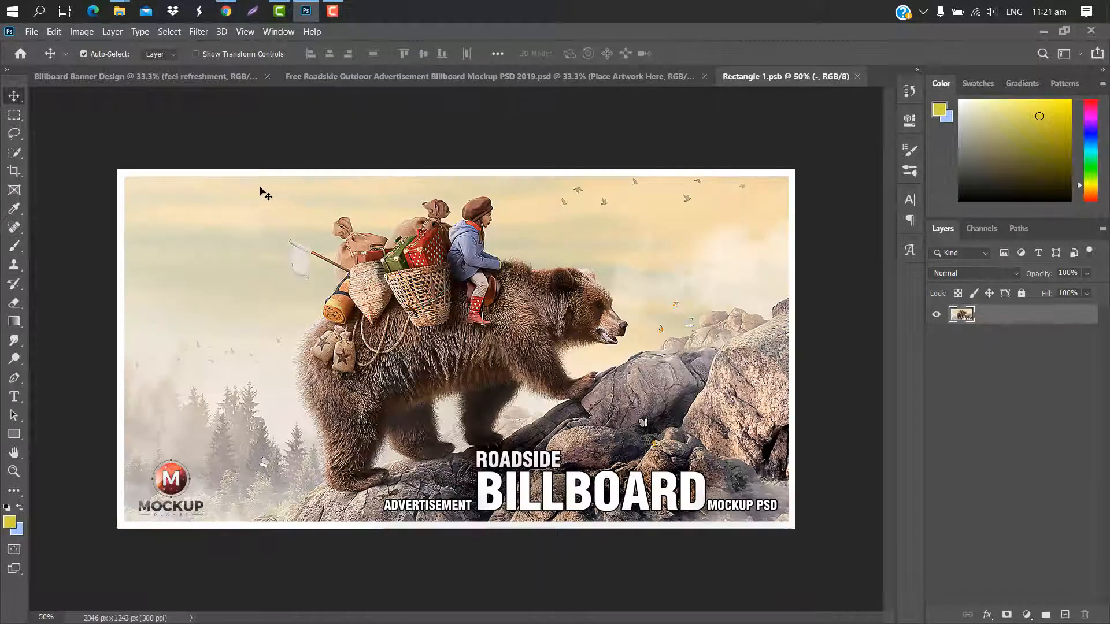
pyautogui.click(168, 82)
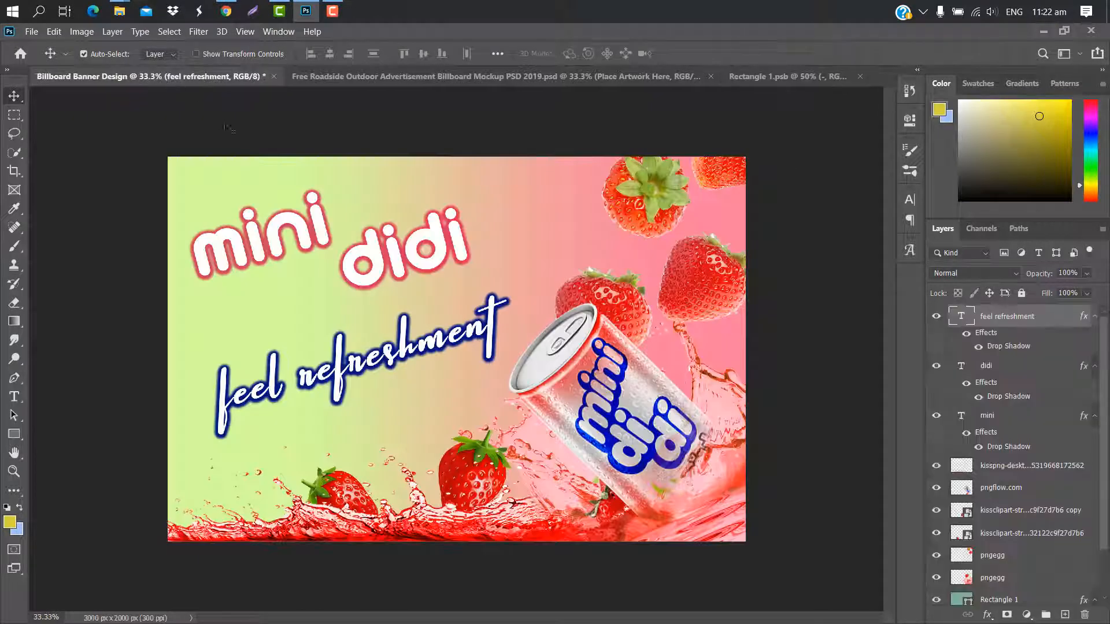
pyautogui.hotkey('ctrl', 'alt', 'shift', 'e')
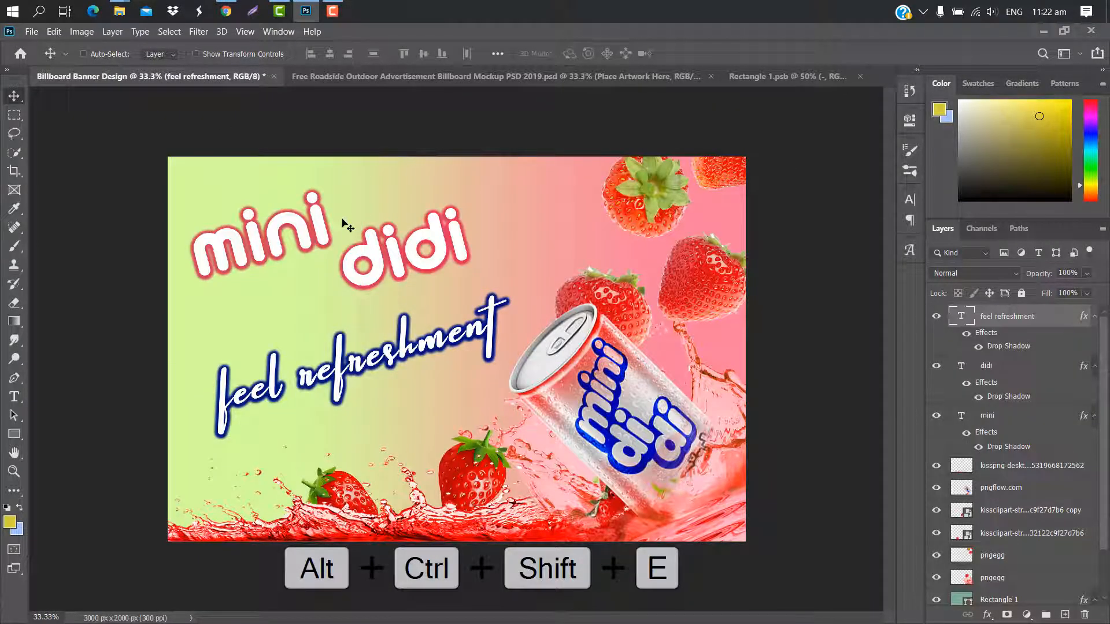
pyautogui.moveTo(342, 310); pyautogui.dragTo(394, 361)
# Scale the placed banner proportionally to about 62% so it spans the full height of the smart object's canvas.
pyautogui.hotkey('ctrl', 't')
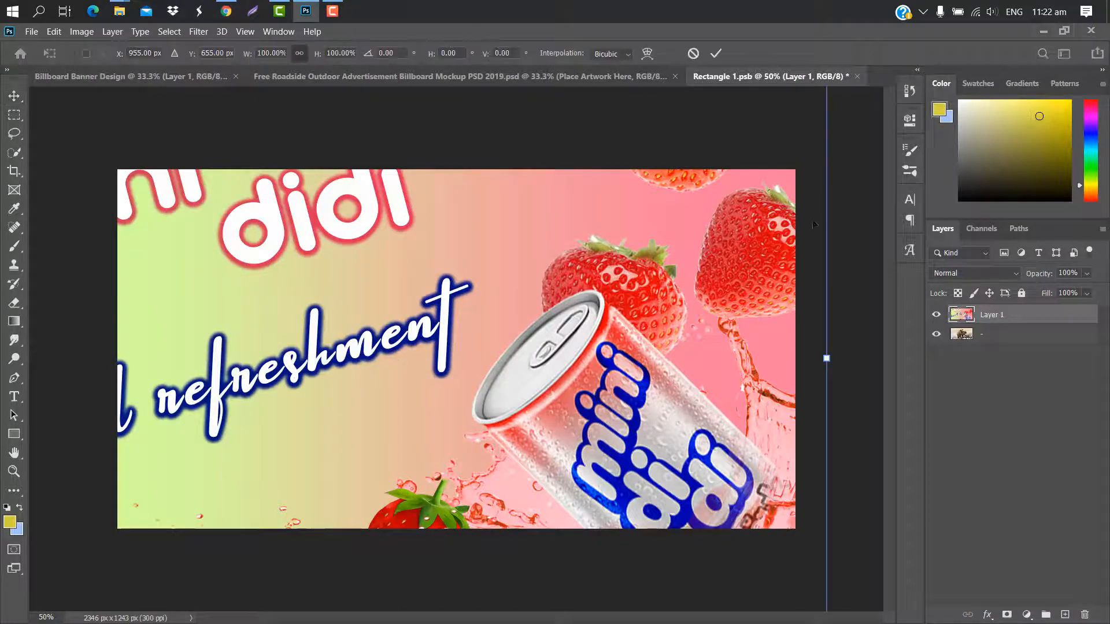
pyautogui.moveTo(826, 246); pyautogui.dragTo(466, 312)
pyautogui.moveTo(317, 351); pyautogui.dragTo(568, 342)
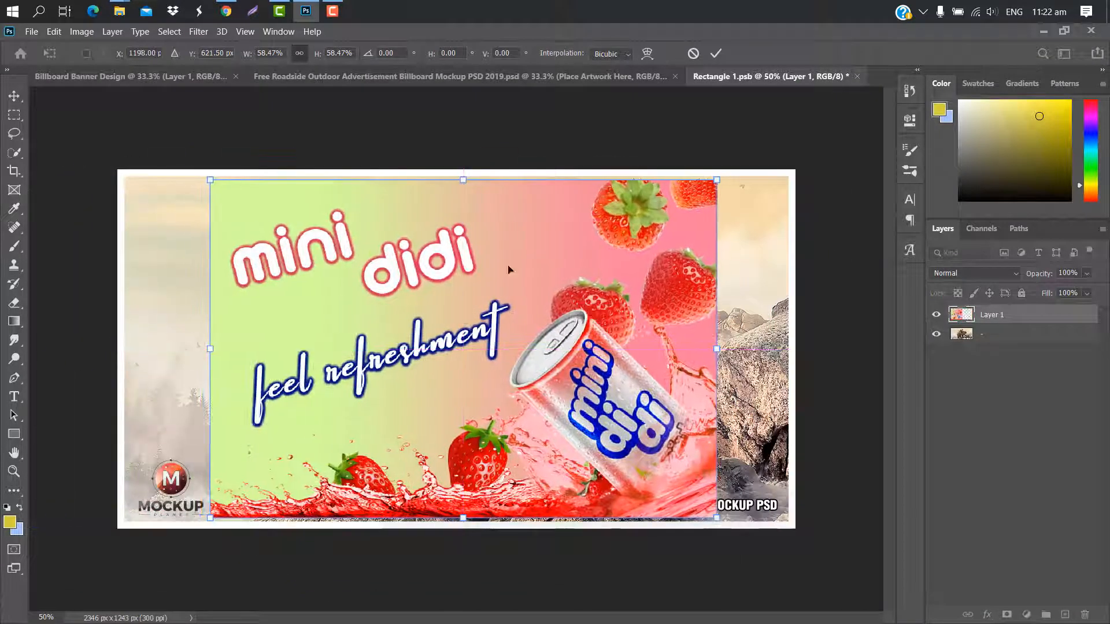
pyautogui.moveTo(463, 179); pyautogui.dragTo(463, 170)
pyautogui.moveTo(463, 518); pyautogui.dragTo(463, 528)
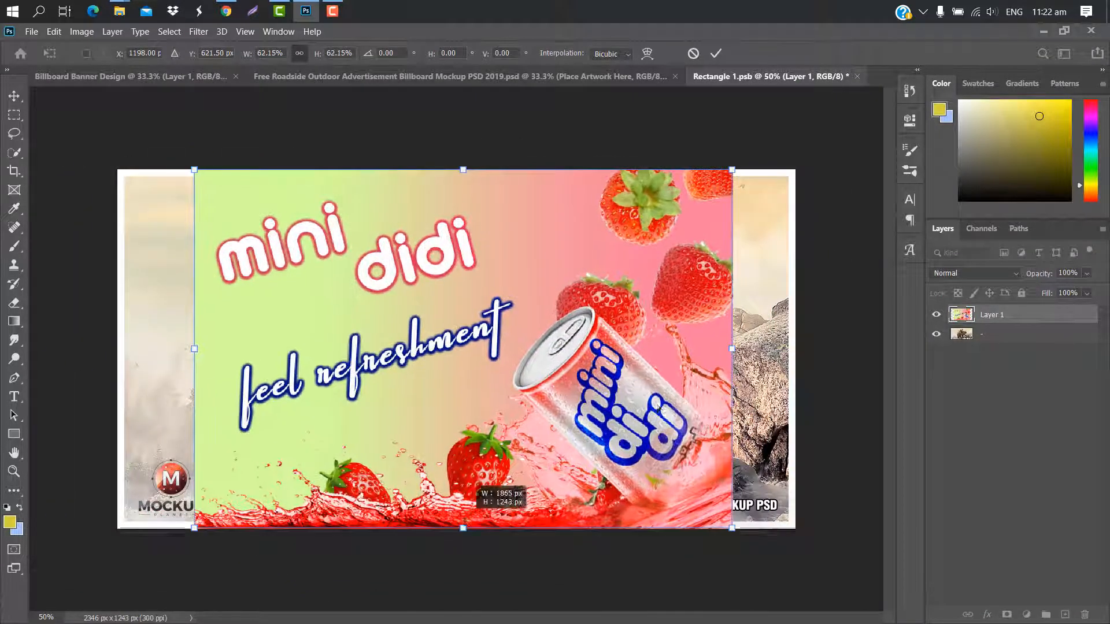
# Center the banner and stretch it to 78.20% width and 66.15% height so it covers the whole canvas.
pyautogui.moveTo(733, 348); pyautogui.dragTo(760, 349)
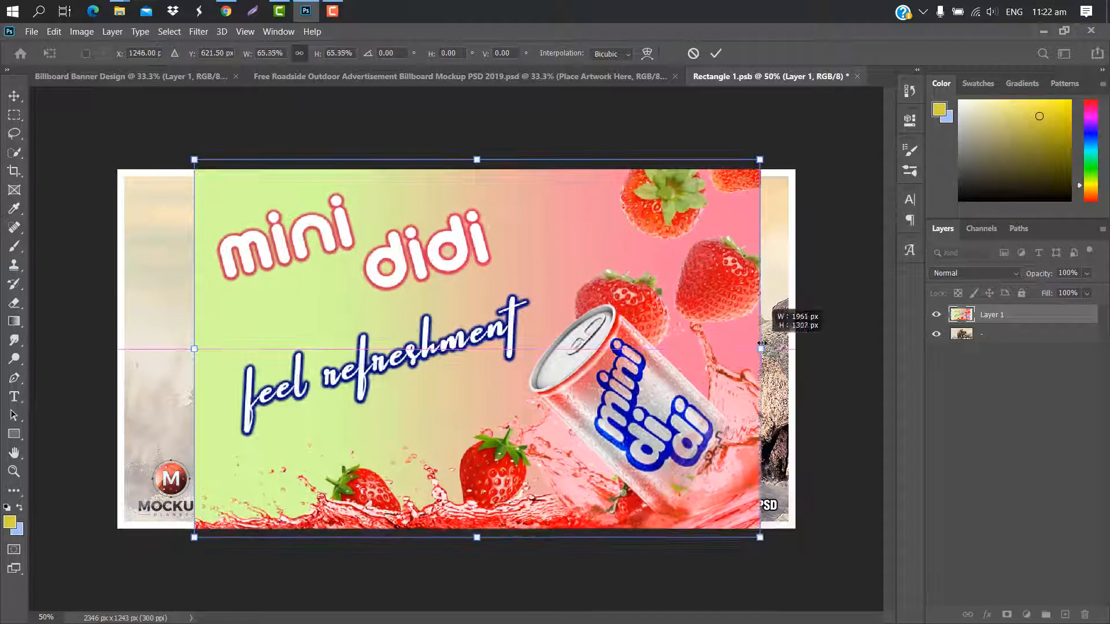
pyautogui.moveTo(196, 348); pyautogui.dragTo(187, 349)
pyautogui.moveTo(357, 323); pyautogui.dragTo(338, 324)
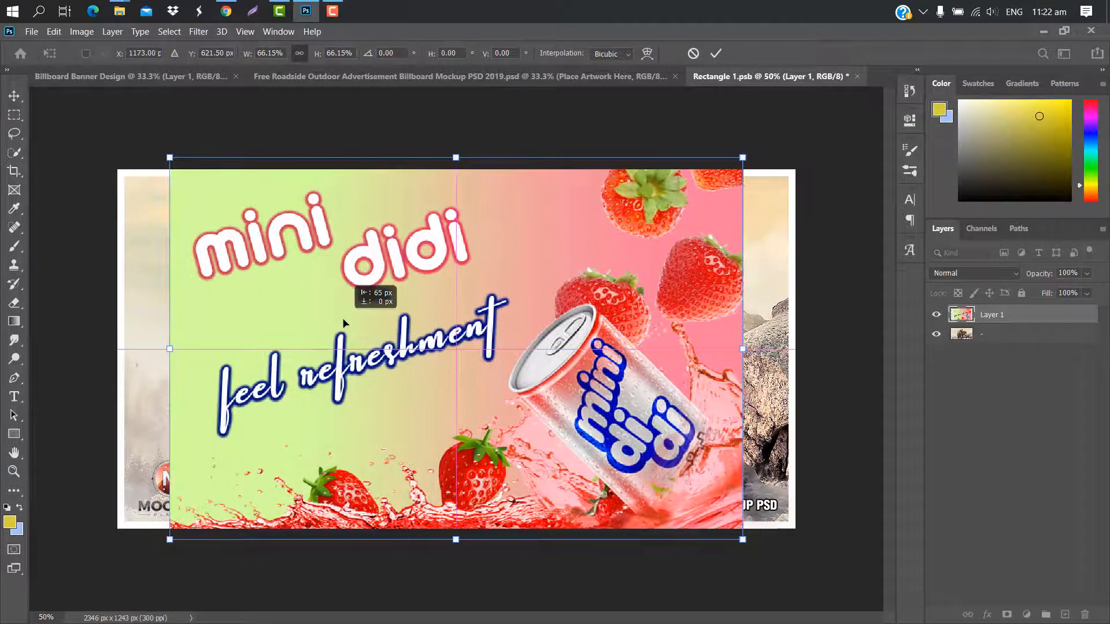
pyautogui.moveTo(741, 349); pyautogui.dragTo(794, 349)
pyautogui.moveTo(170, 348); pyautogui.dragTo(117, 348)
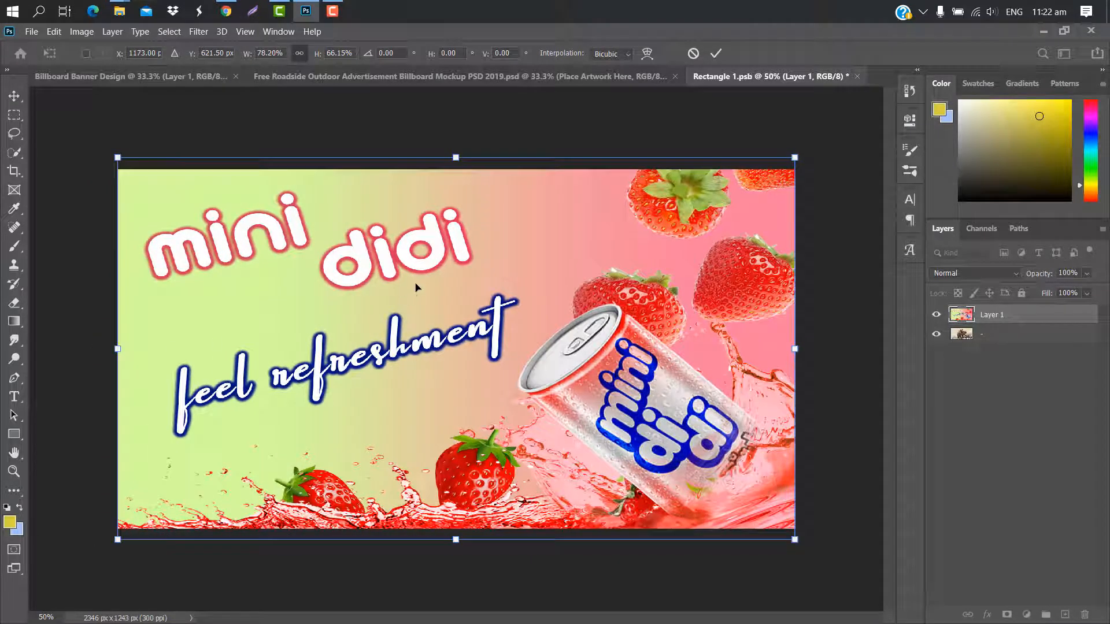
pyautogui.click(717, 54)
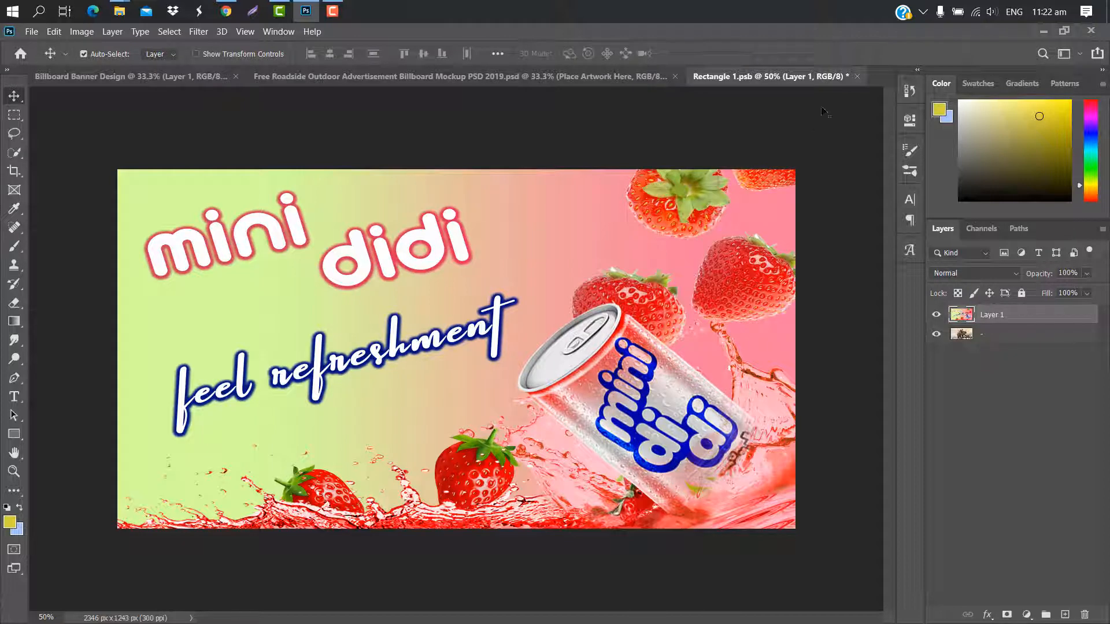
# Close the Rectangle 1.psb smart object with its changes saved and return to the roadside billboard mockup document.
pyautogui.click(858, 76)
pyautogui.click(516, 263)
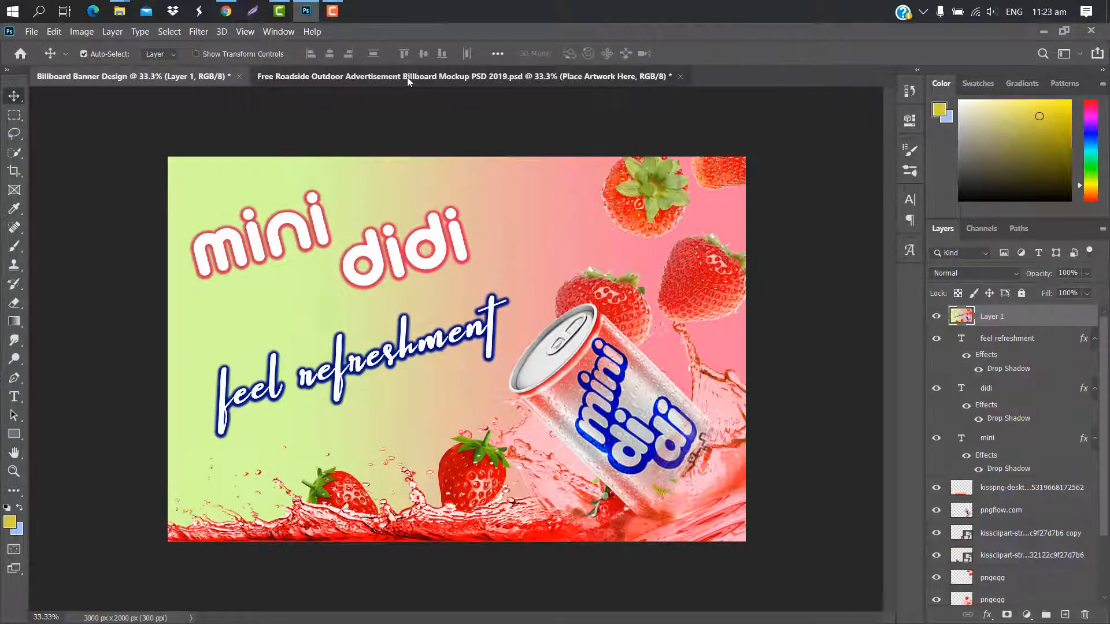
pyautogui.click(407, 76)
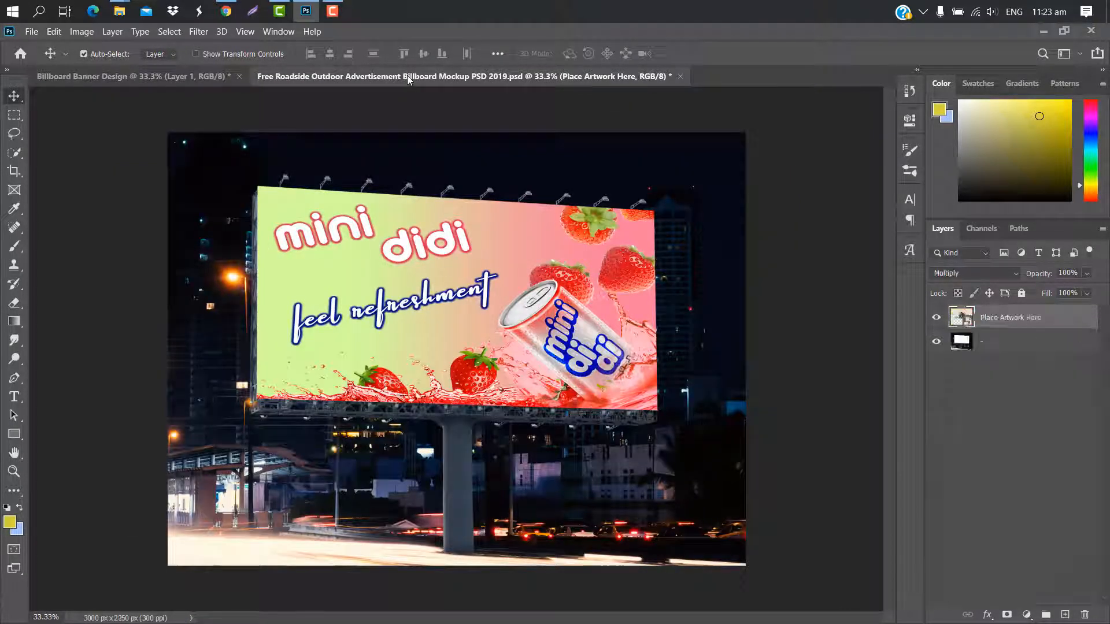